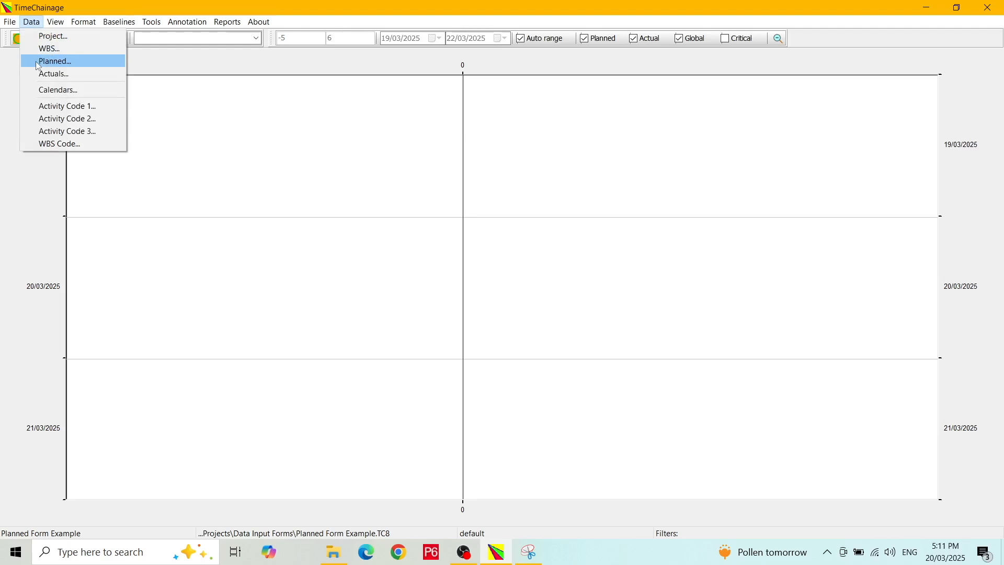
Open the Planned data form, maximise it and add a first blank task row
click(11, 68)
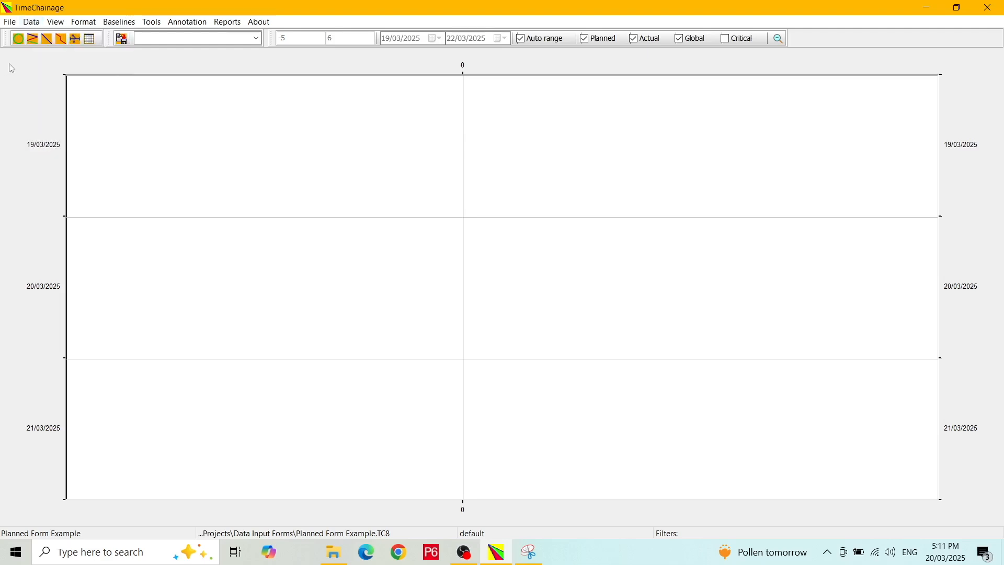
click(47, 40)
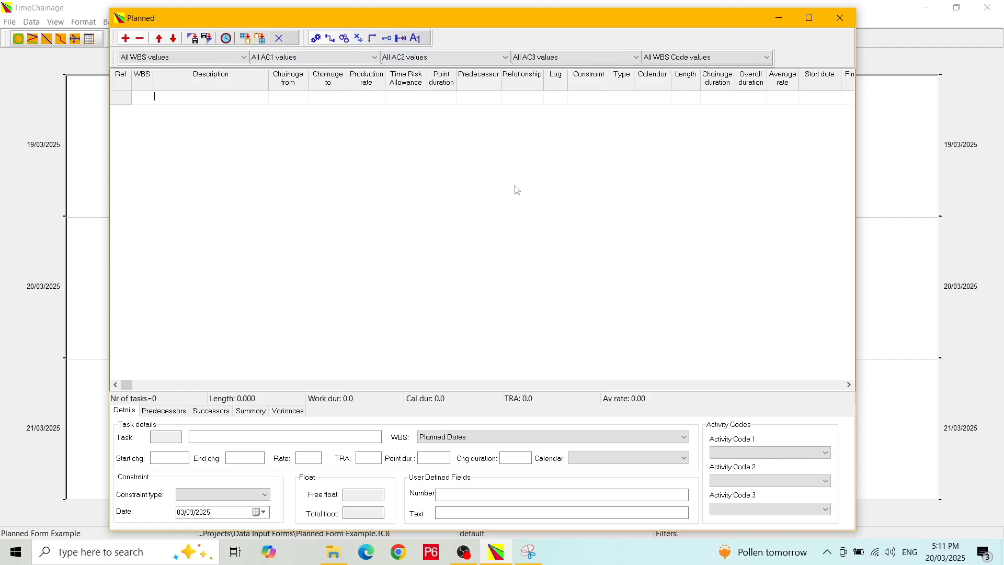
click(813, 23)
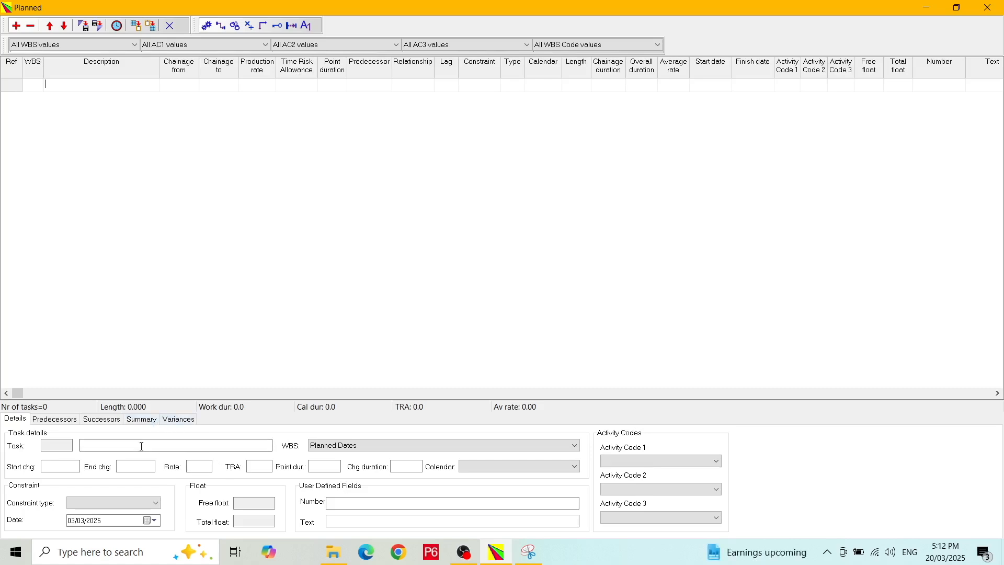
click(128, 467)
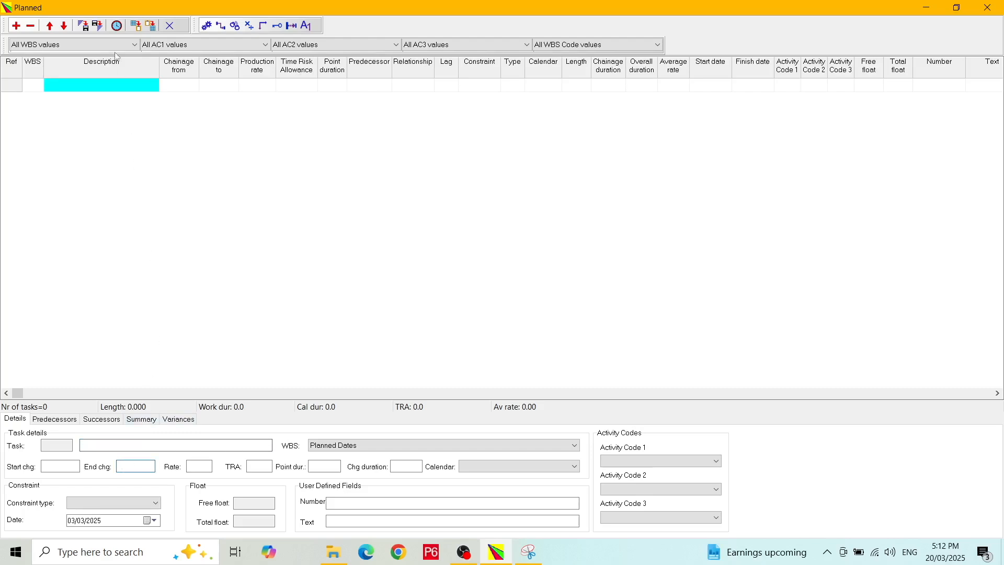
click(84, 86)
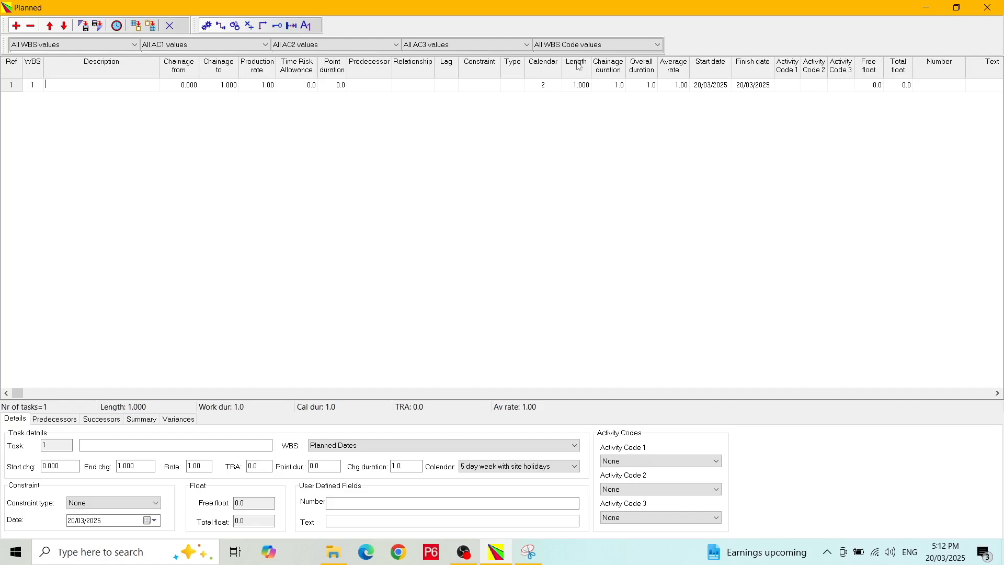
Examine the new task's calculated columns: length, chainage and overall duration, average rate, start and finish dates, free and total float
click(585, 86)
click(613, 87)
click(647, 87)
click(679, 87)
click(709, 87)
click(748, 87)
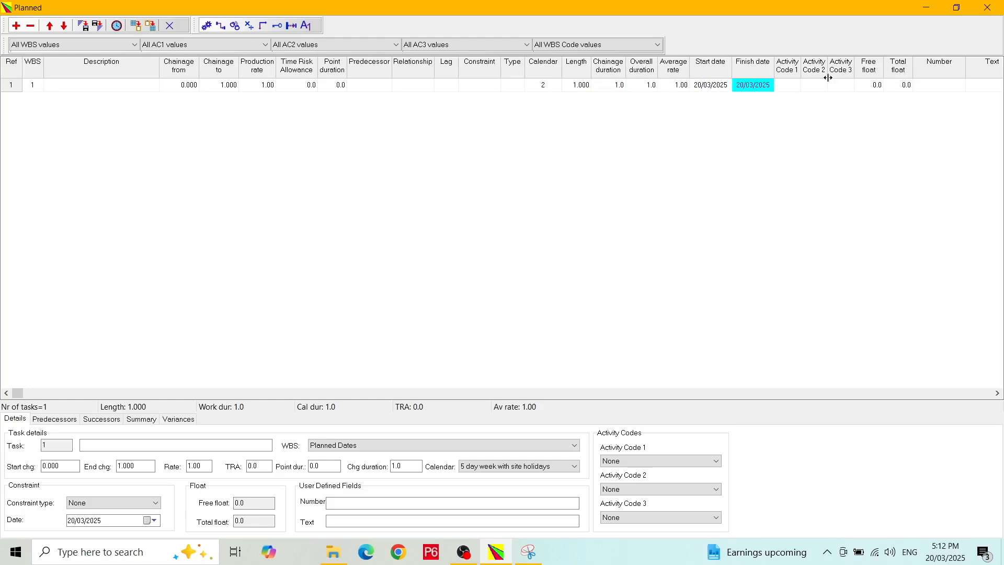
click(882, 86)
click(904, 87)
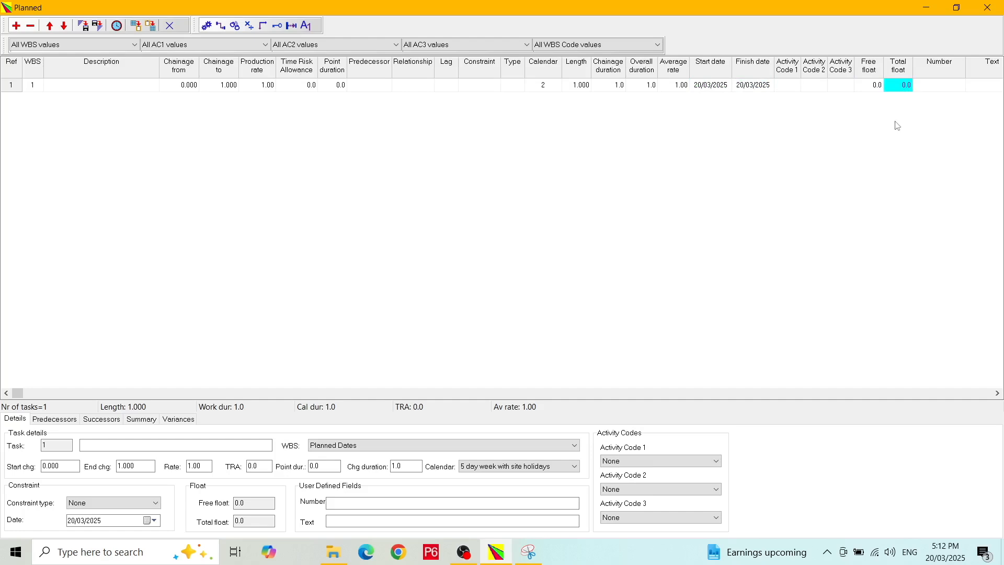
Review how the task's chainages, production rate and point duration relate to its chainage duration
click(616, 86)
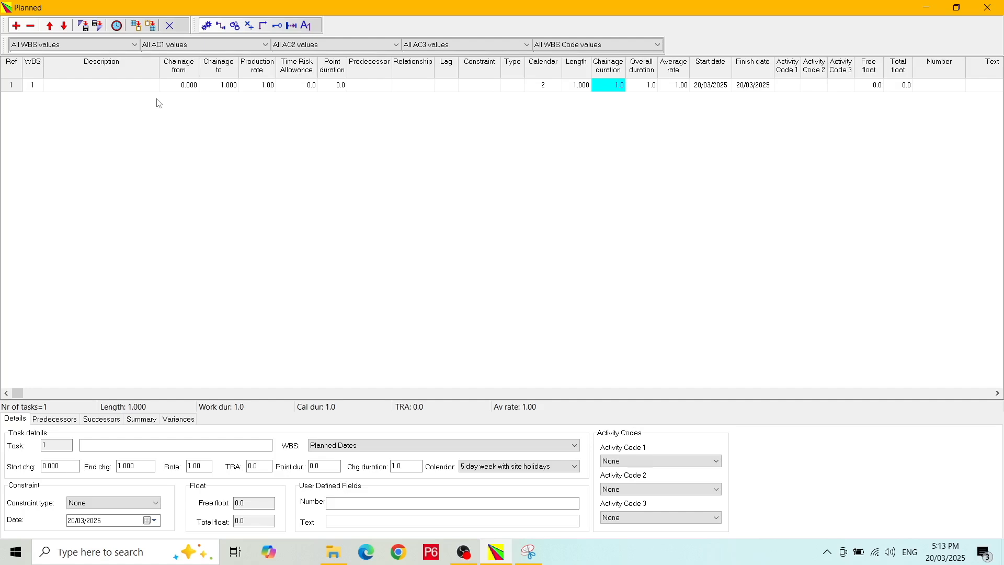
click(184, 86)
click(233, 89)
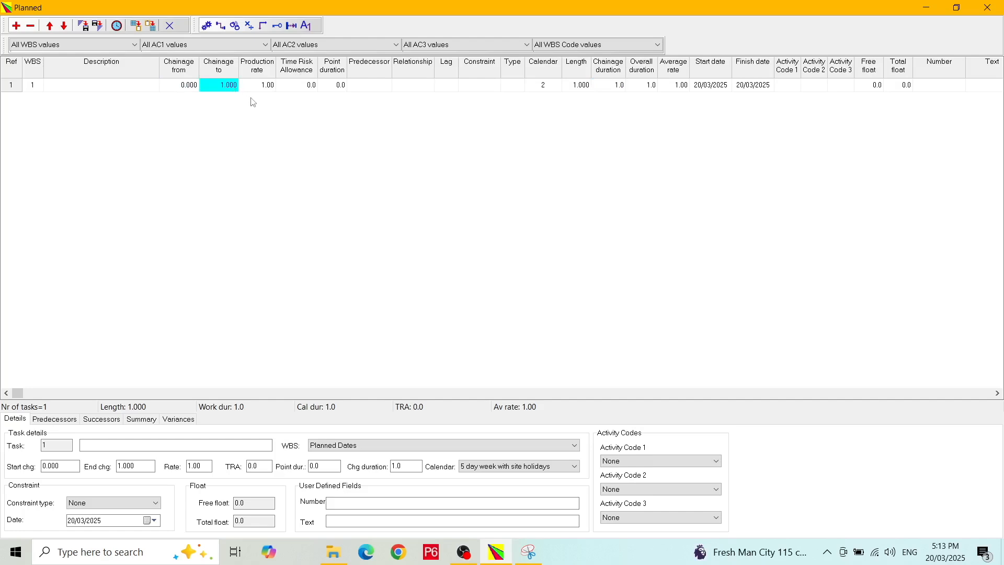
click(267, 87)
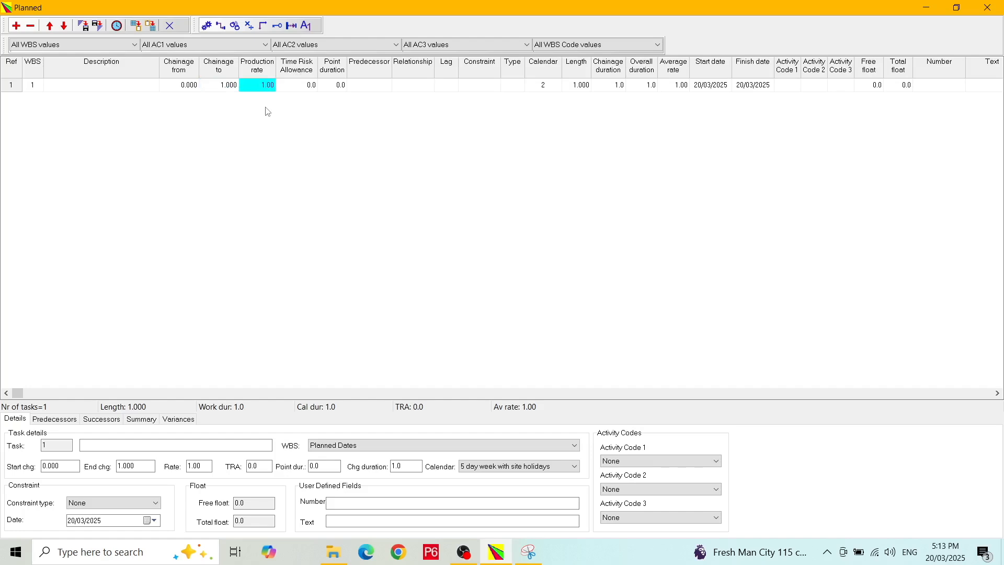
click(618, 88)
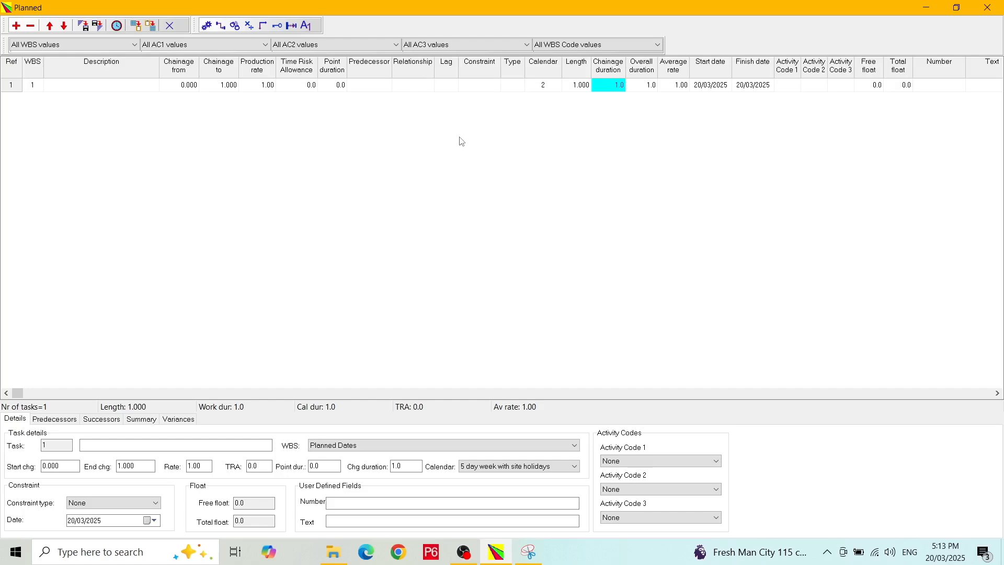
click(335, 86)
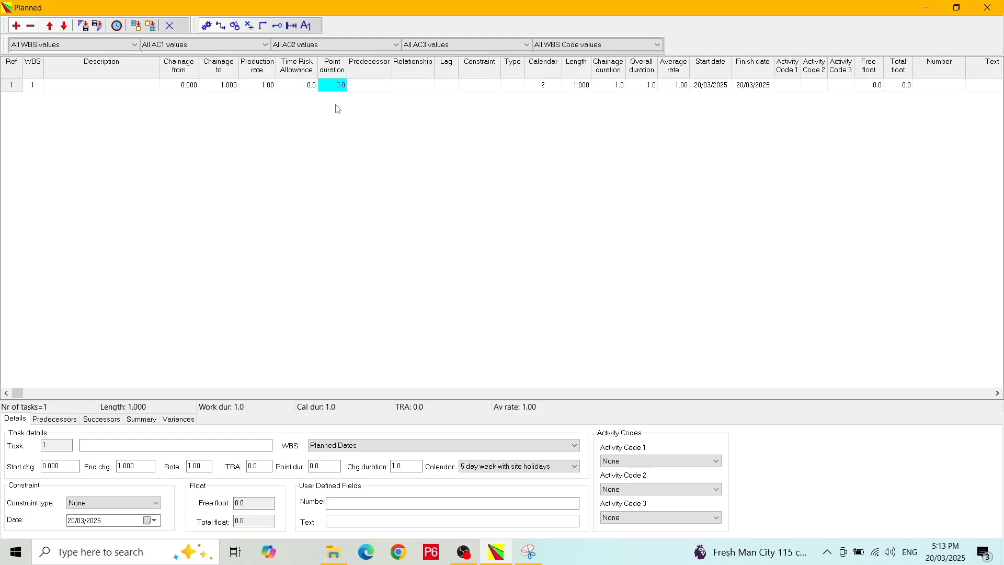
click(264, 87)
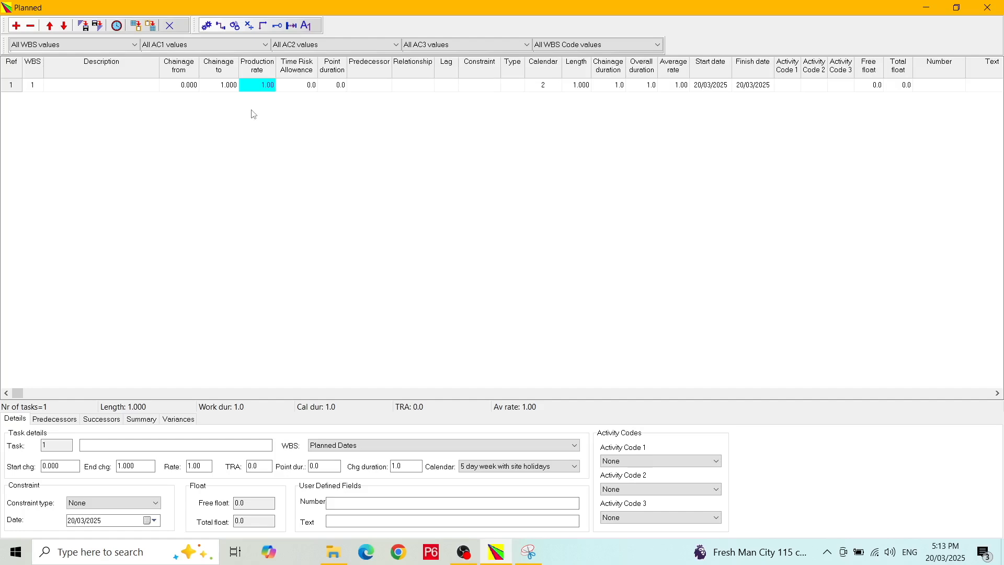
Enter "Excavate trench A-B" as the first task's description
click(112, 88)
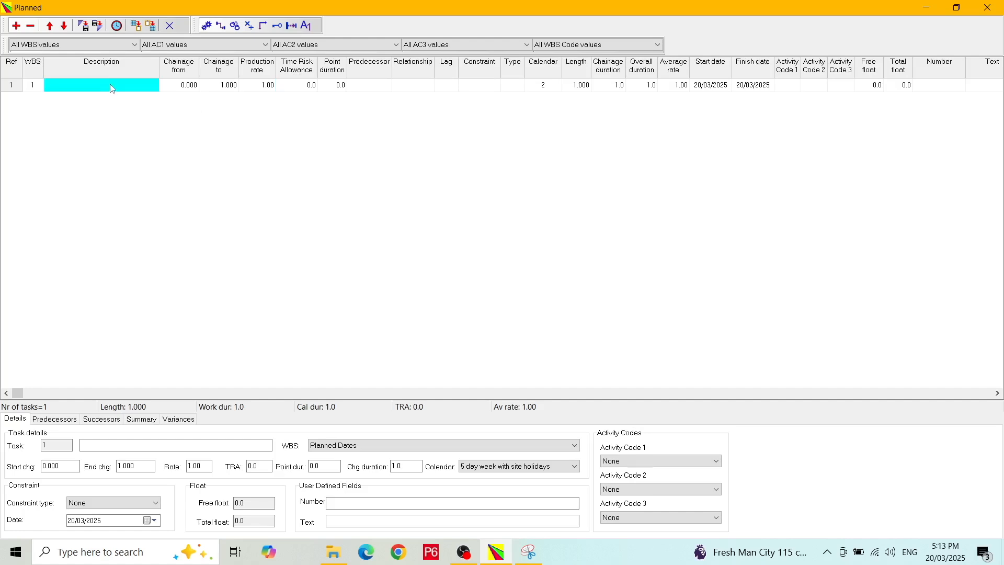
text(Ex)
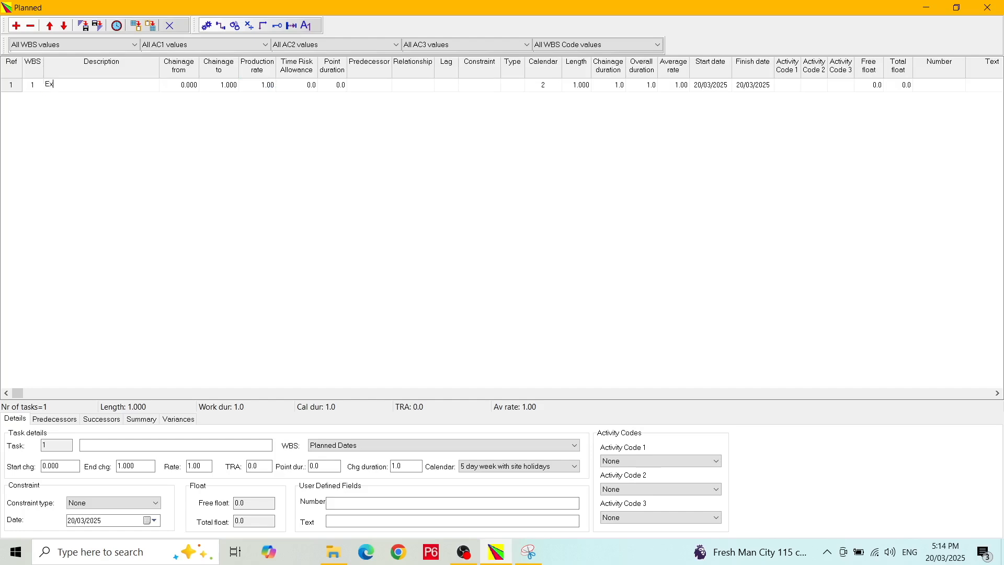
text(cavate trench A-B)
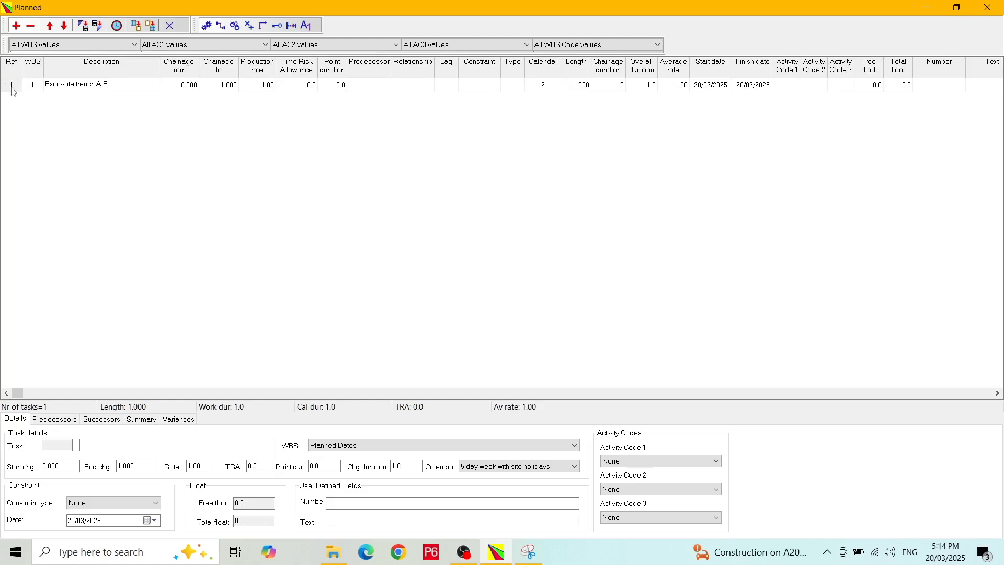
Assign the excavation task to the Water Mains WBS and the "5 day week with site holidays" calendar
click(35, 88)
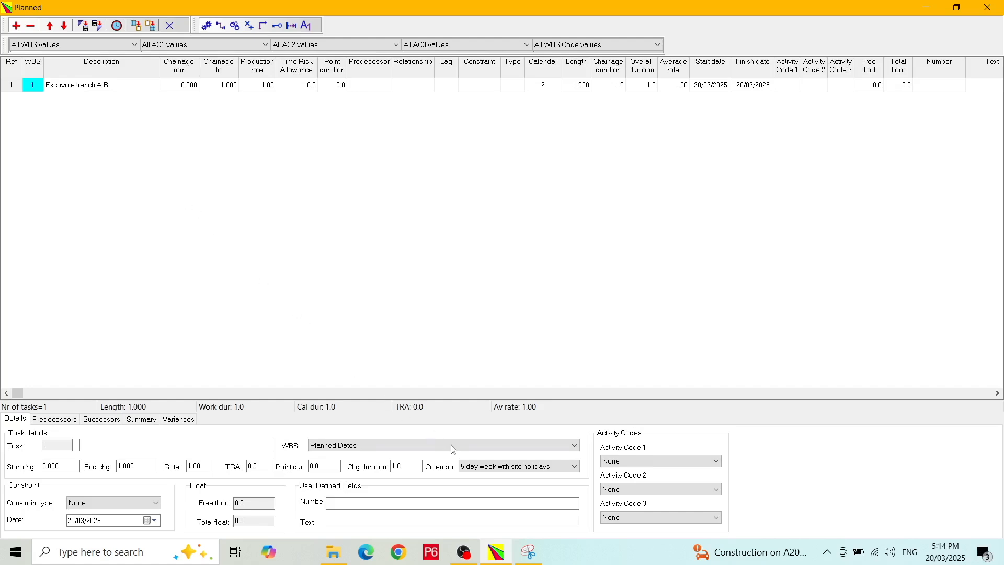
click(478, 448)
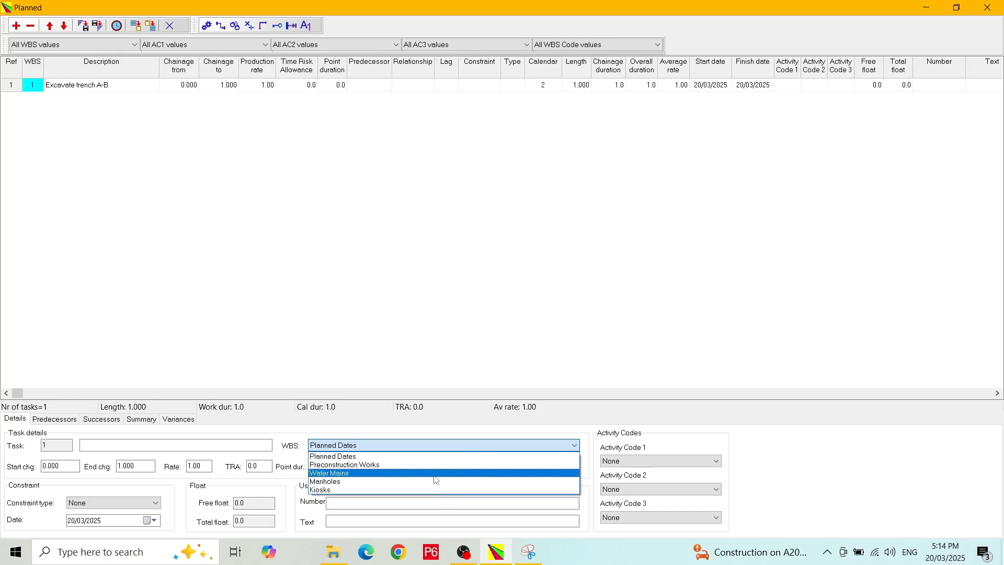
click(429, 474)
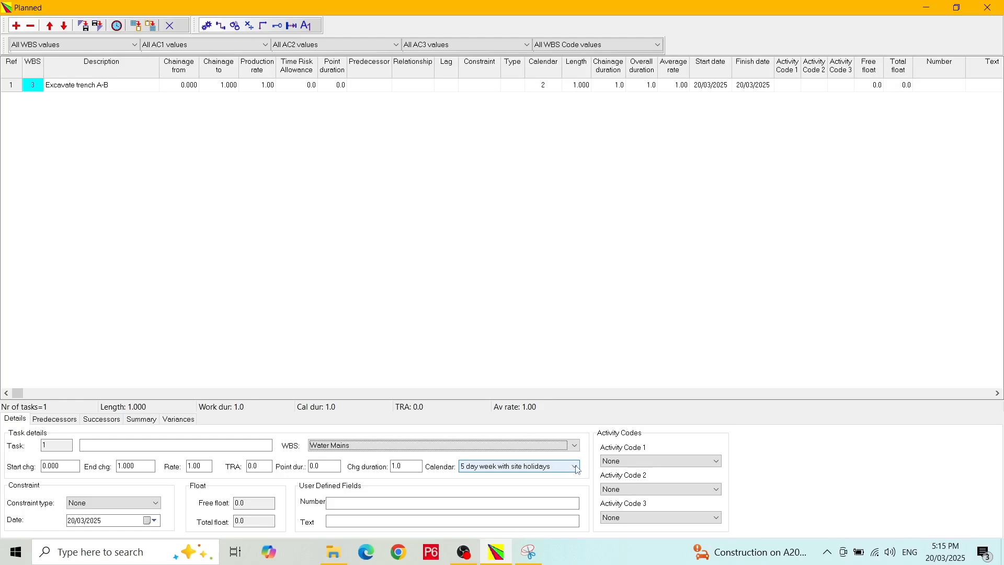
click(577, 468)
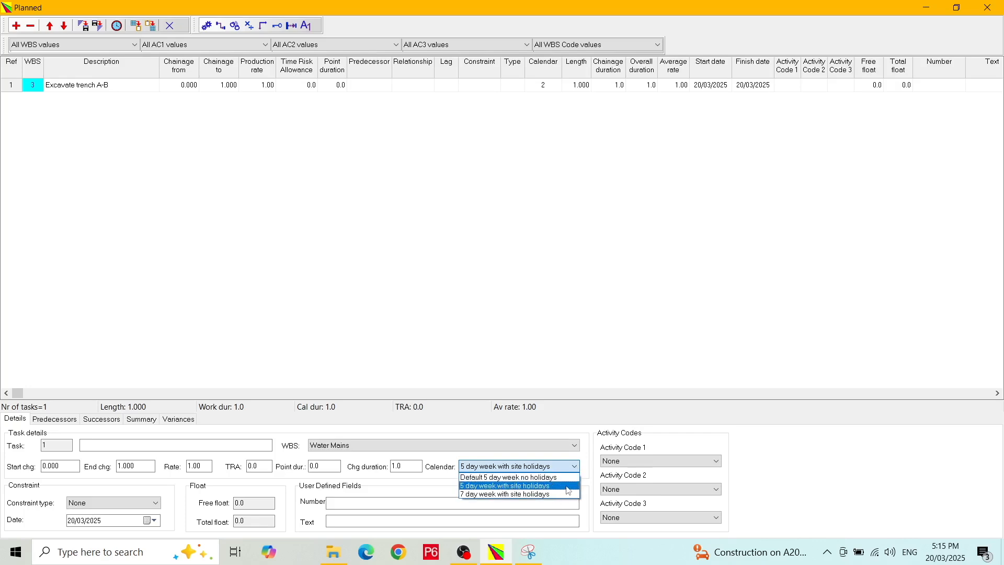
click(569, 486)
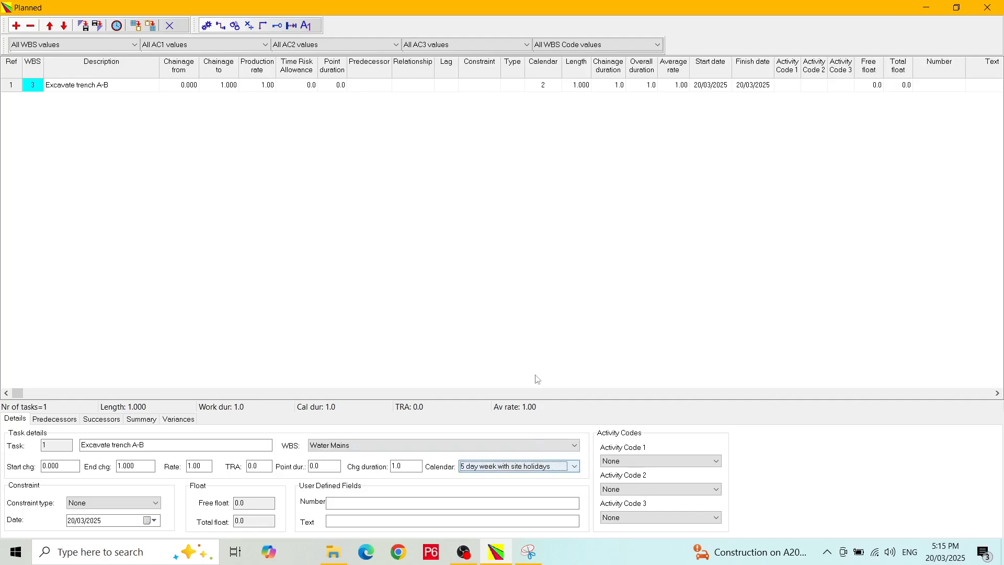
click(559, 87)
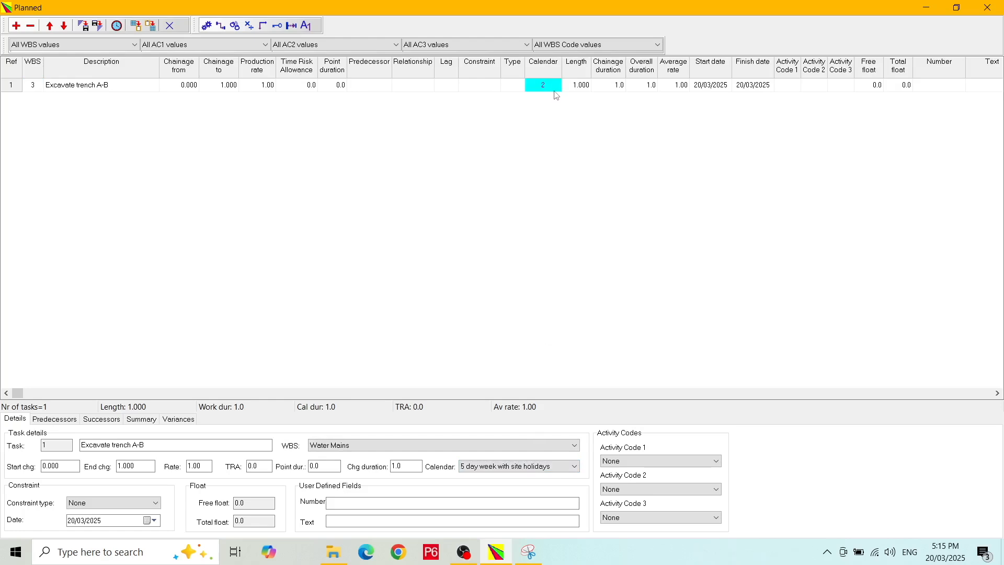
Set the excavation task's chainage from 55 to 150
click(180, 87)
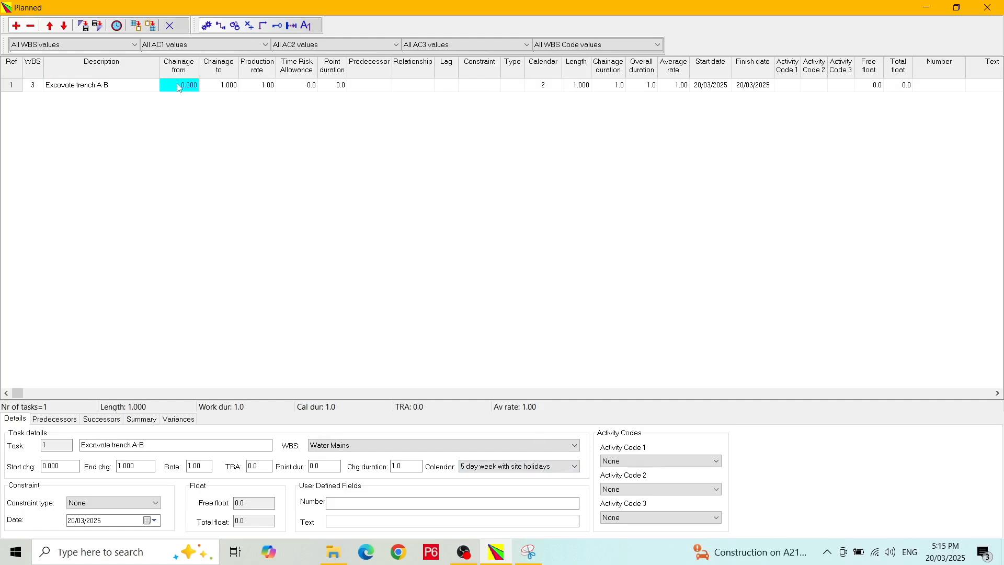
click(212, 87)
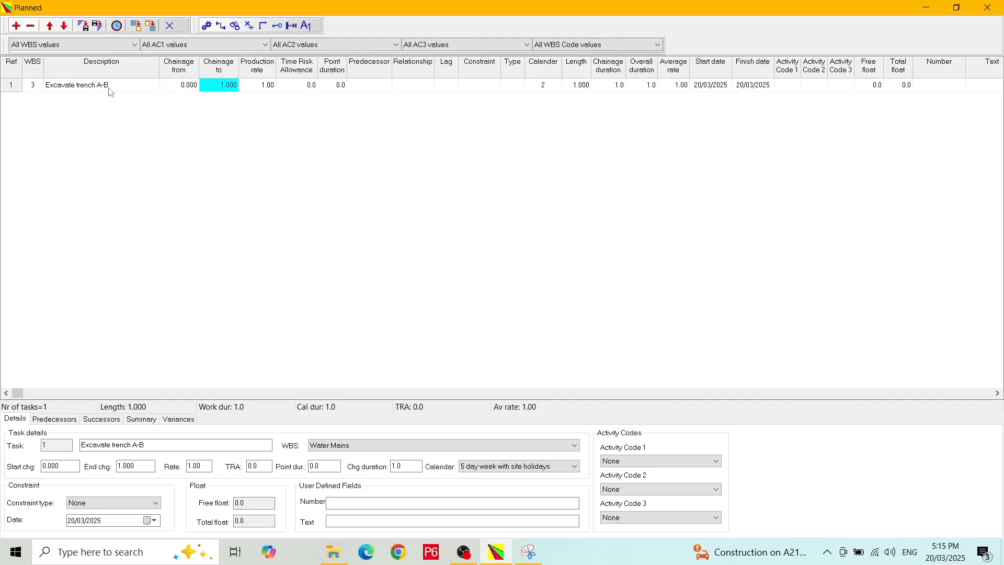
click(180, 87)
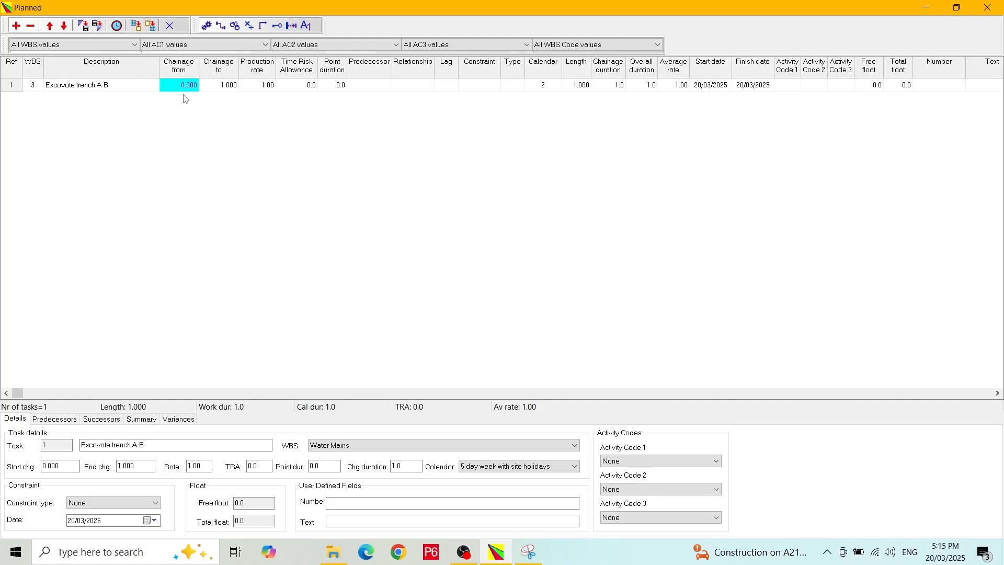
text(55)
key(Tab)
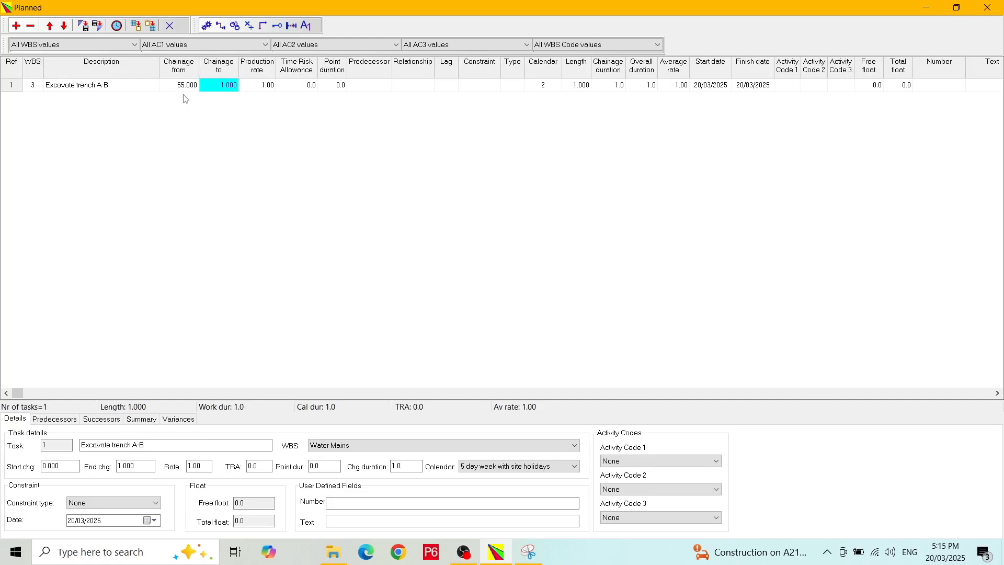
text(150)
key(Tab)
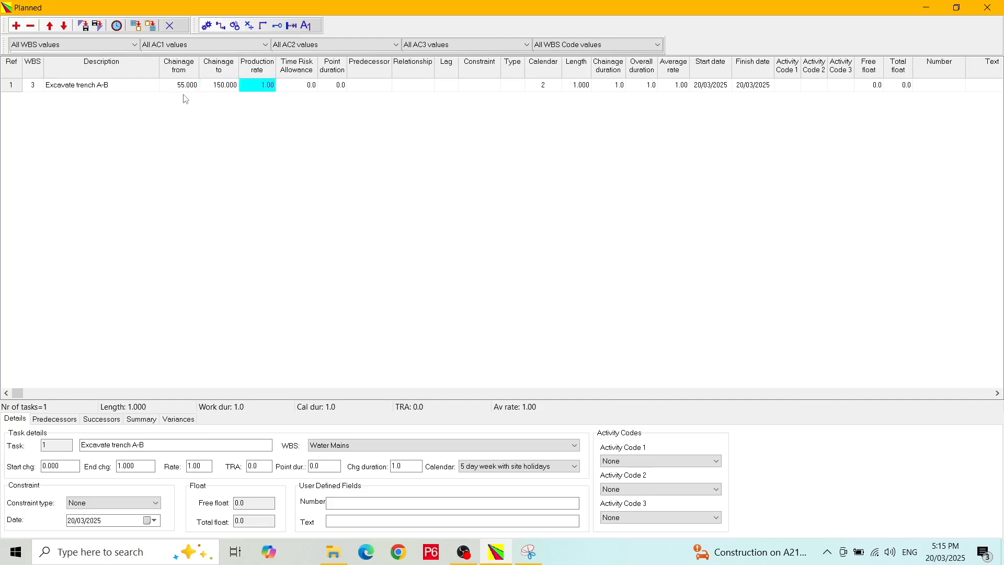
Set the excavation task's production rate to 20, leaving the time risk allowance and point duration at their defaults
click(211, 89)
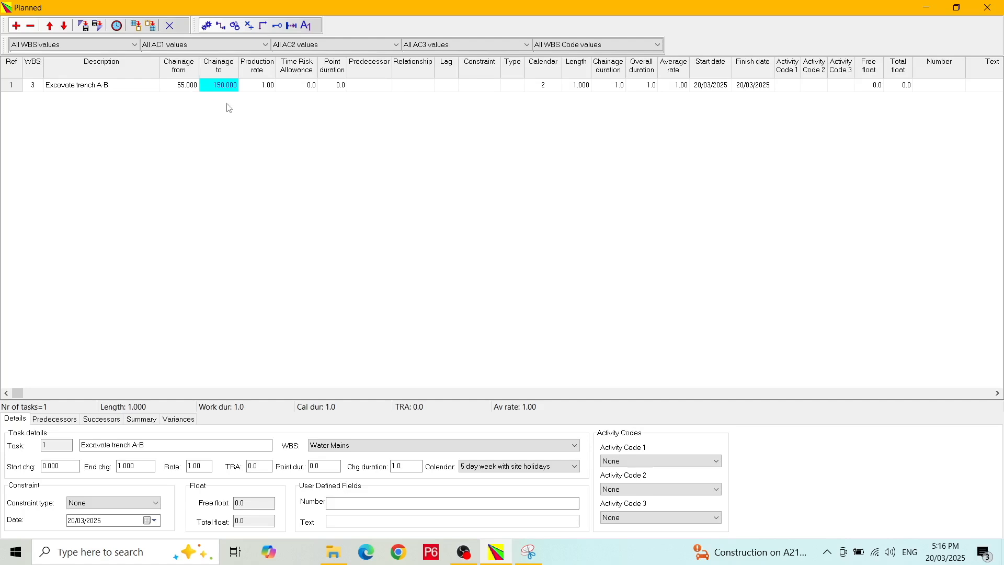
click(265, 86)
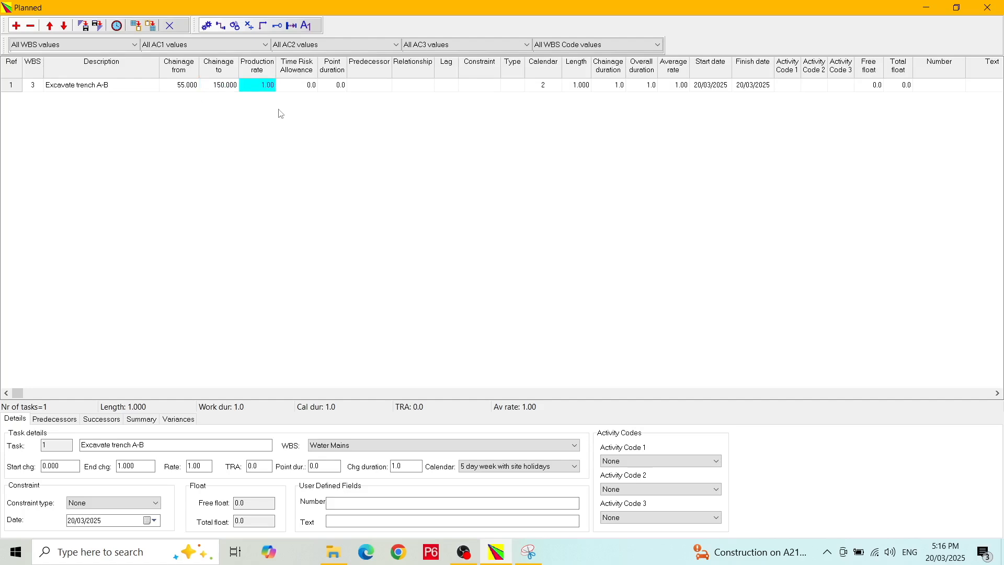
text(20)
key(Tab)
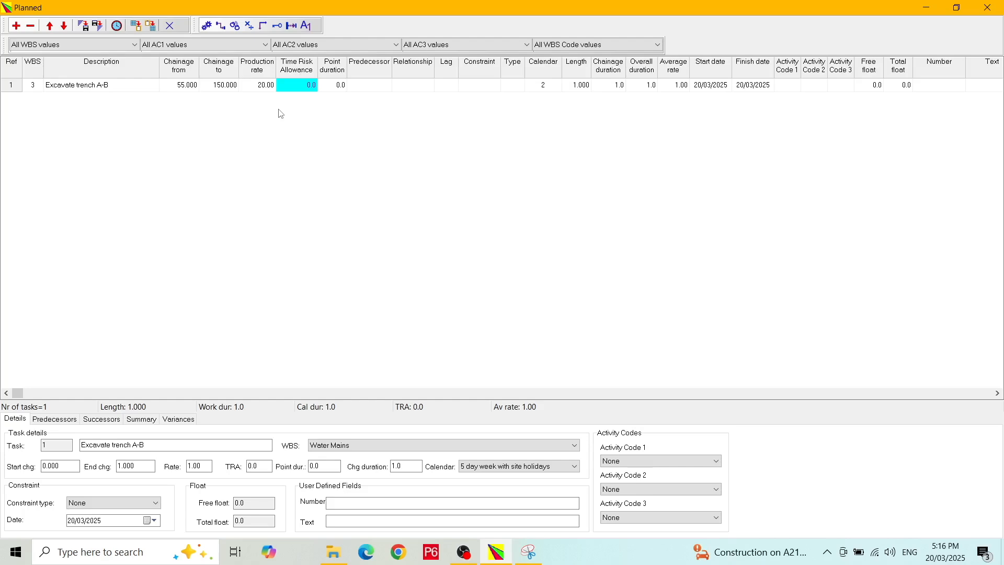
key(Tab)
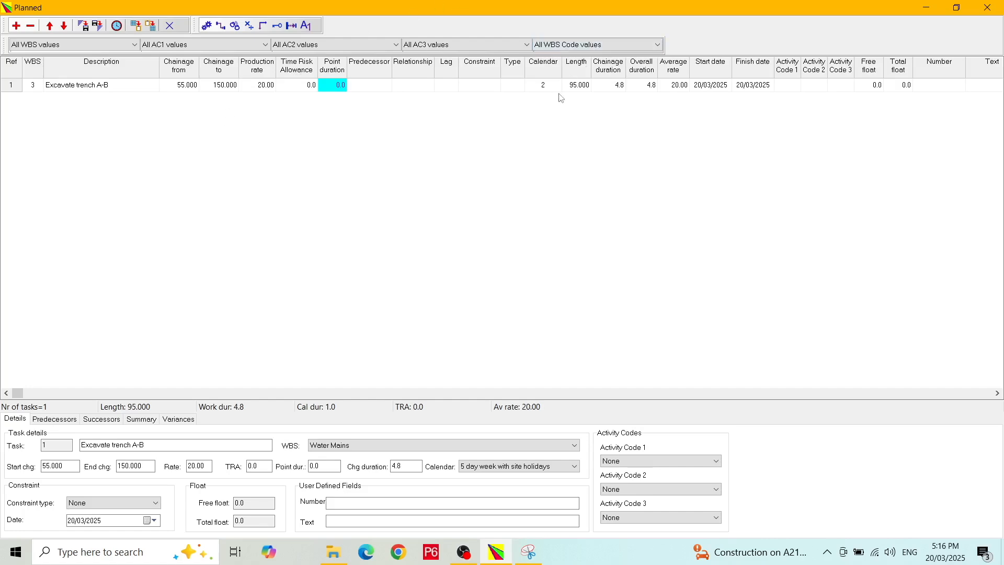
Check the excavation task's calculated length, chainage duration, overall duration, average rate and start date
click(580, 88)
click(607, 87)
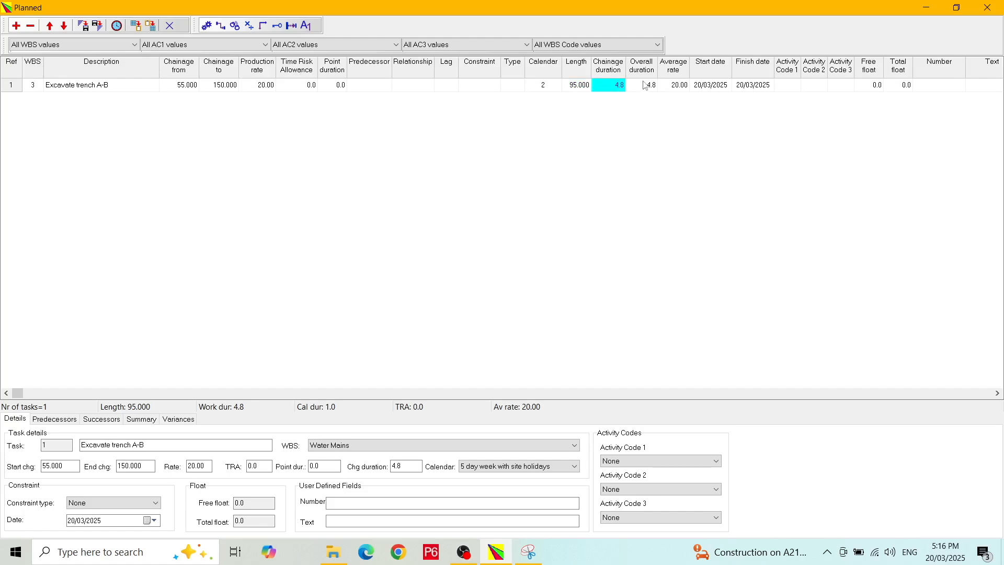
click(645, 87)
click(676, 86)
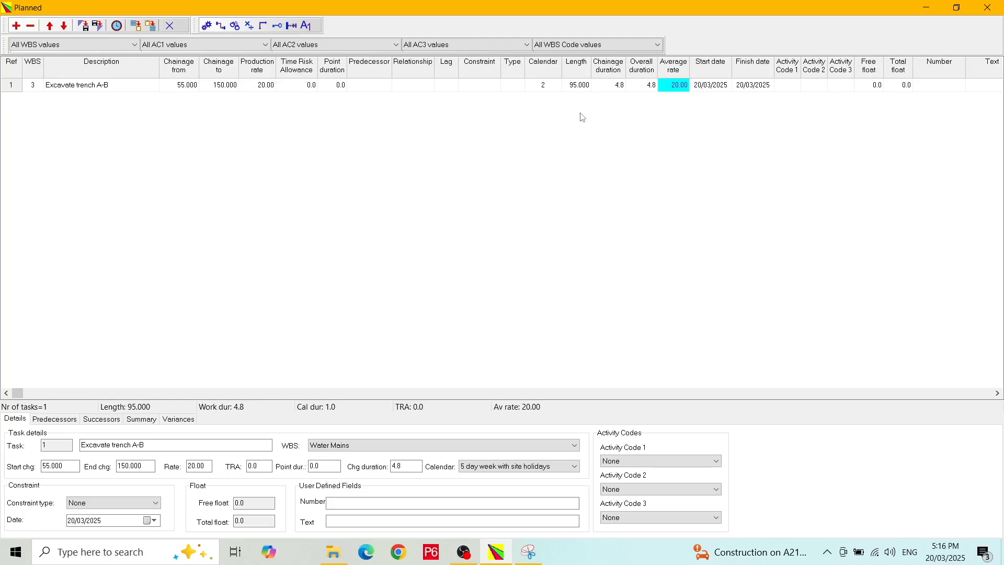
click(647, 87)
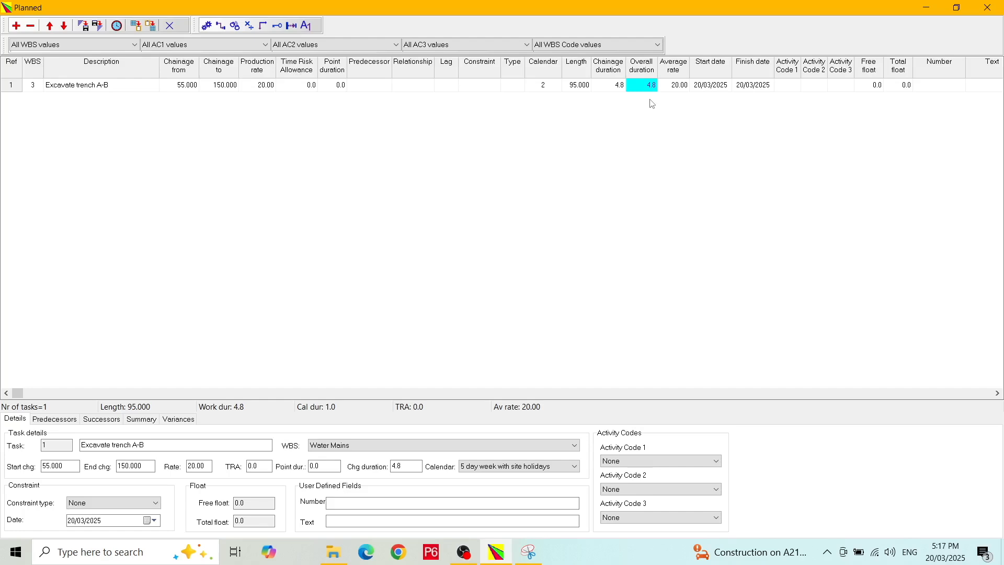
click(716, 86)
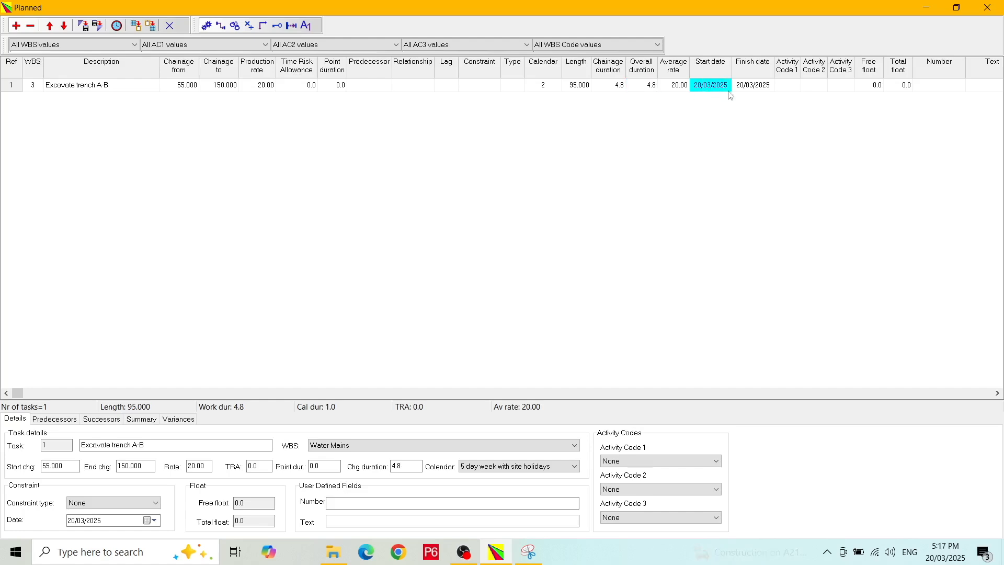
Constrain the excavation task to Start On or After 02/06/2025 and review its constraint date and type
click(754, 87)
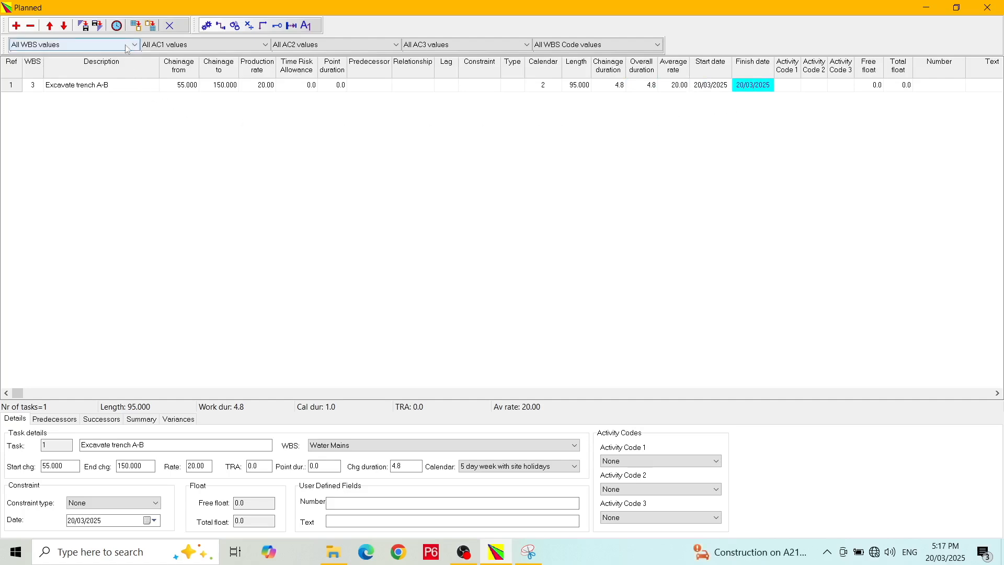
click(117, 26)
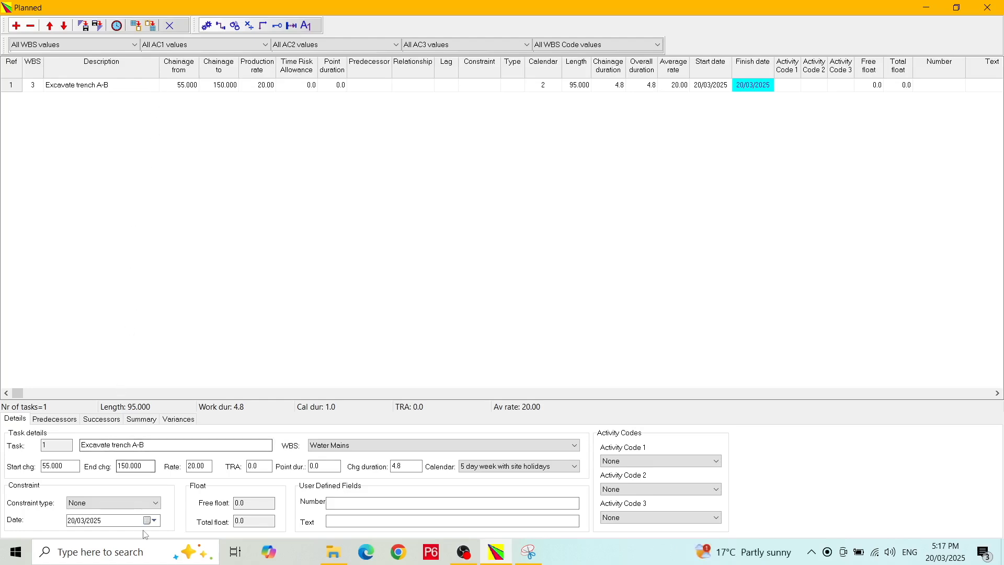
click(156, 507)
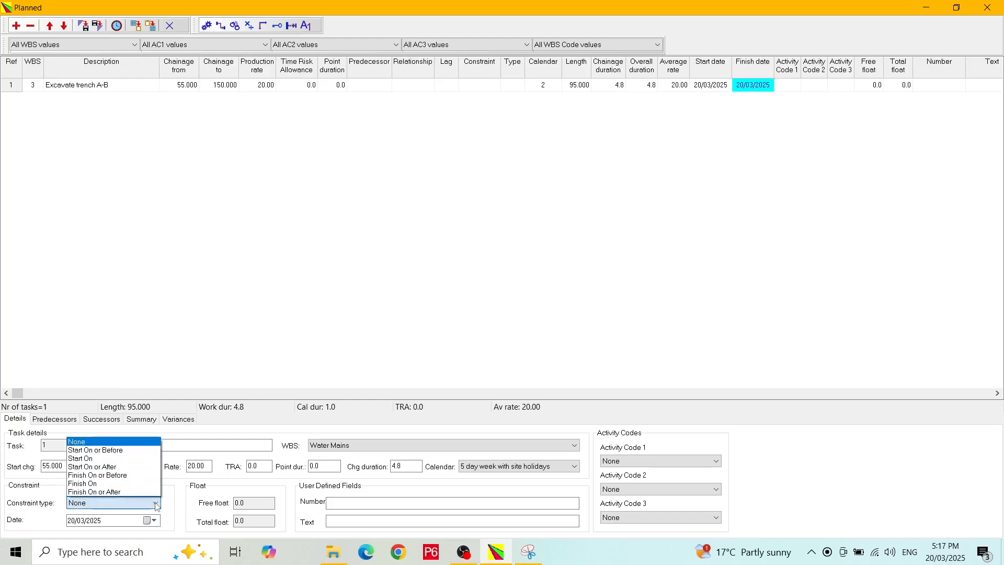
click(124, 471)
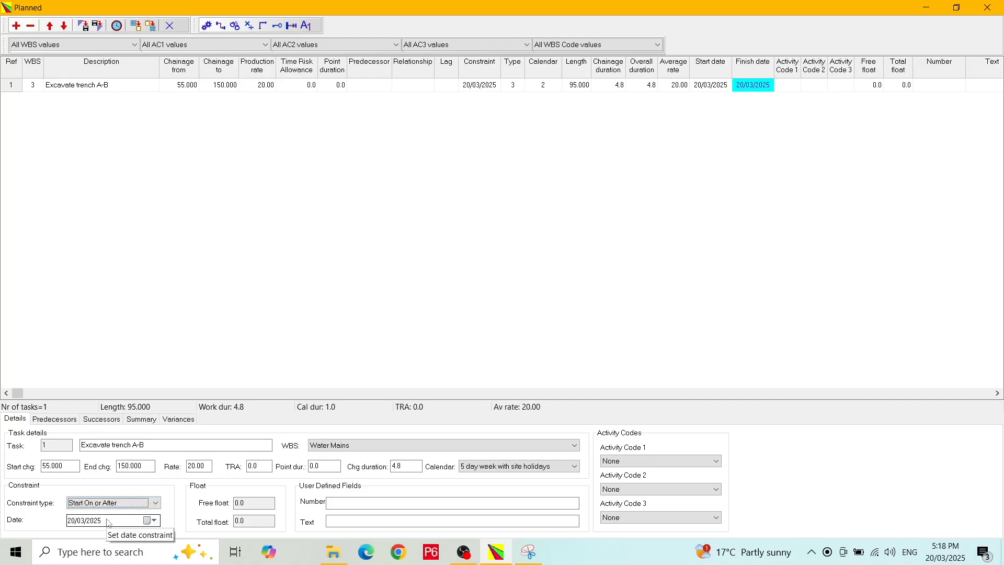
click(151, 522)
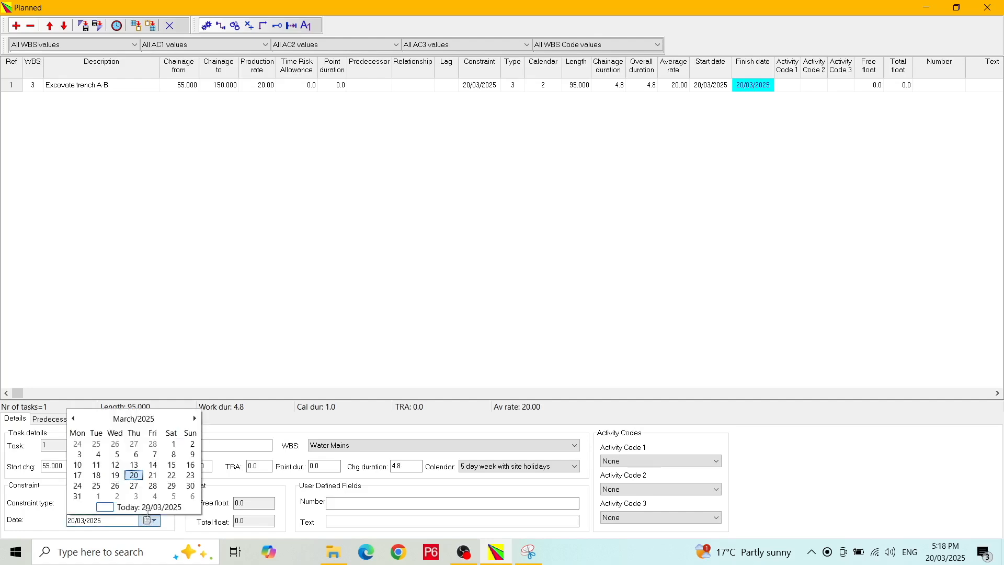
click(195, 419)
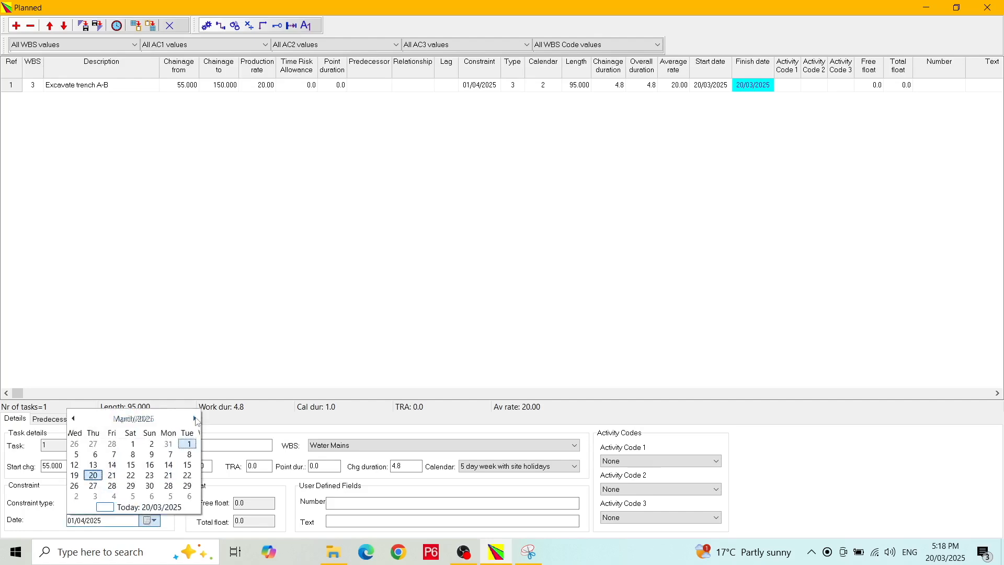
click(195, 418)
click(195, 419)
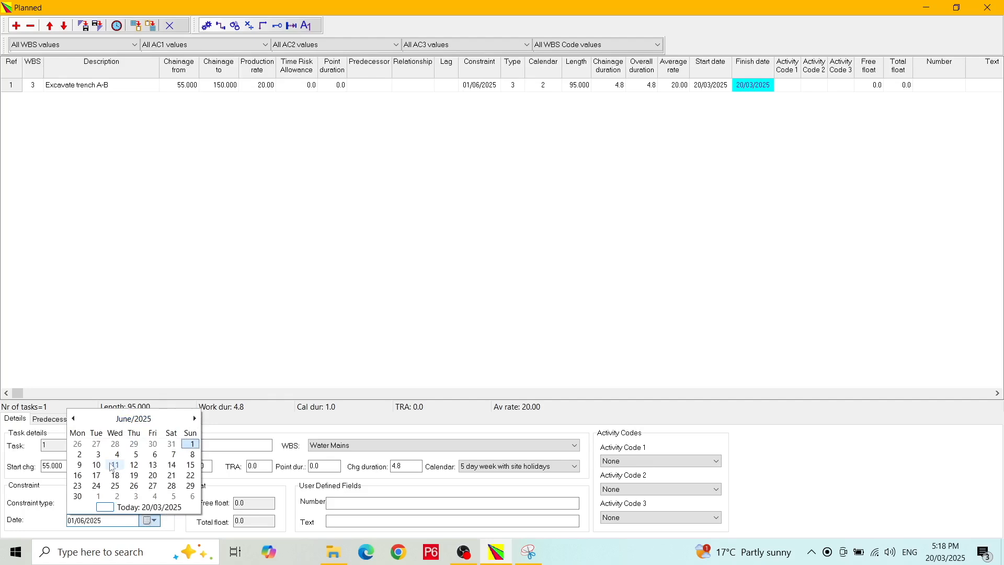
click(79, 455)
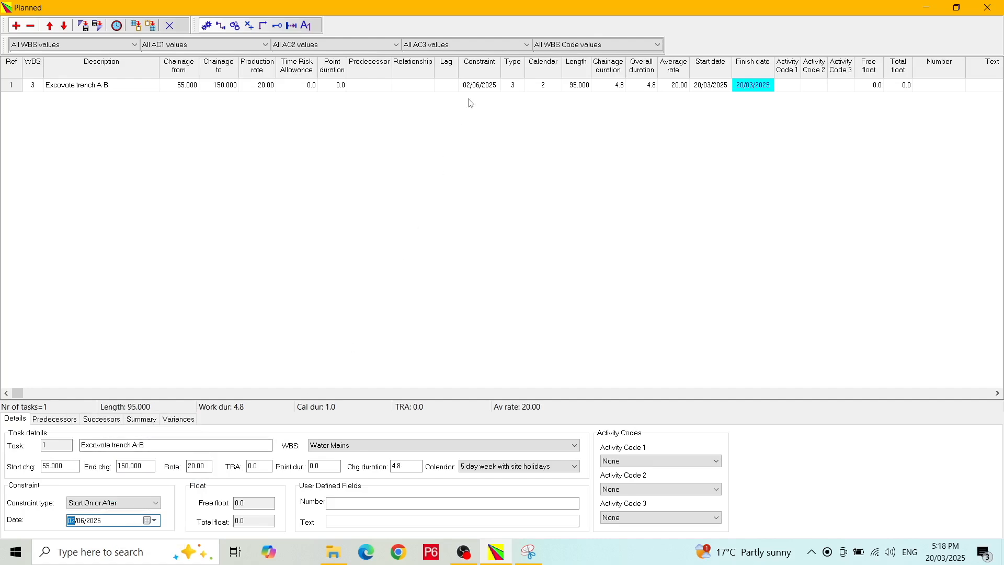
click(483, 88)
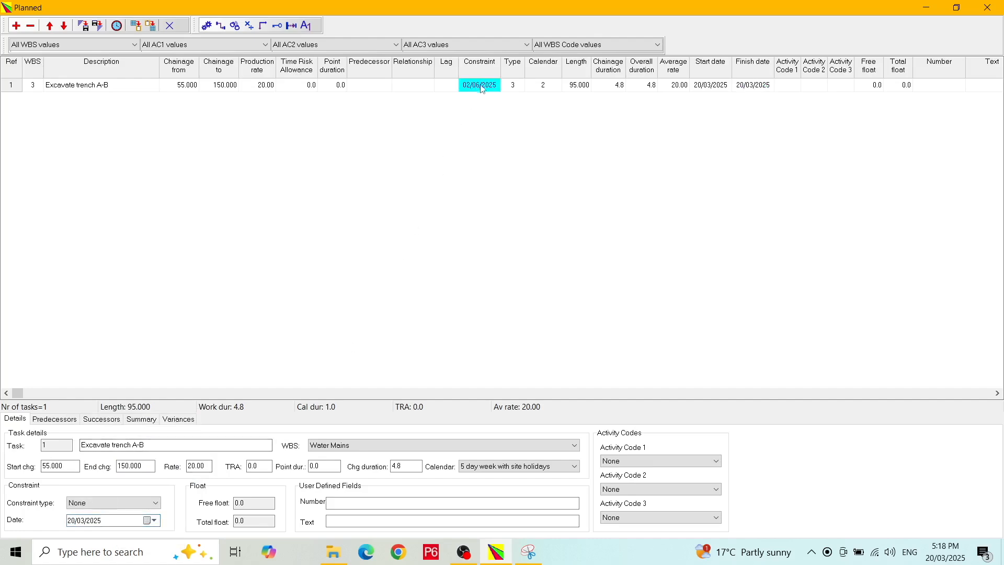
click(512, 86)
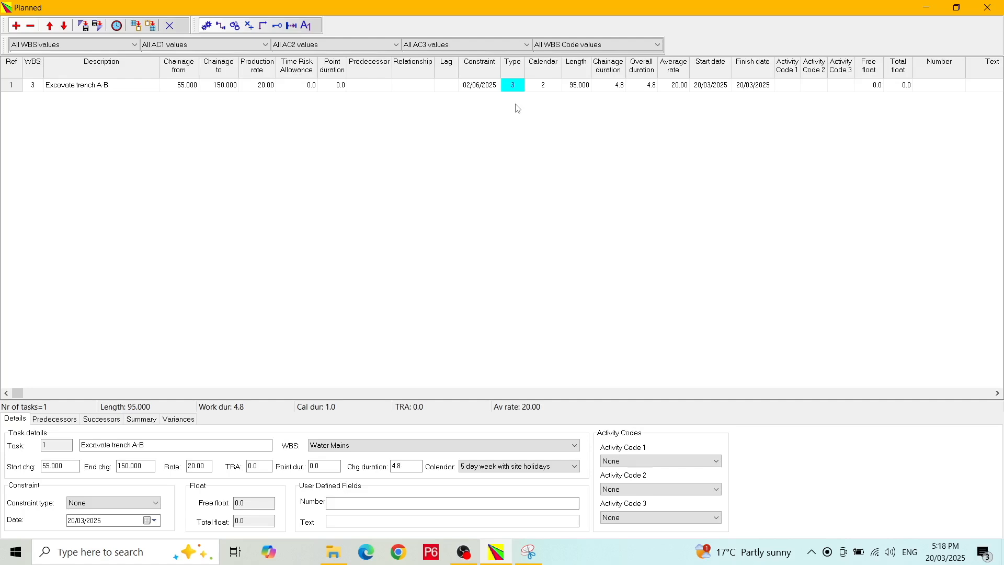
Recalculate the planned schedule and filter the task list to All WBS values
click(117, 26)
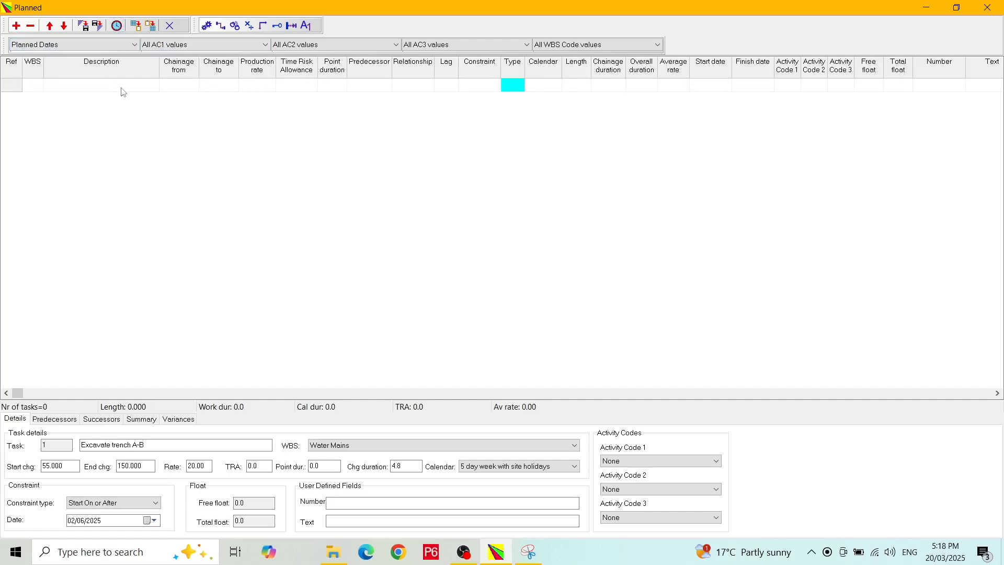
click(136, 46)
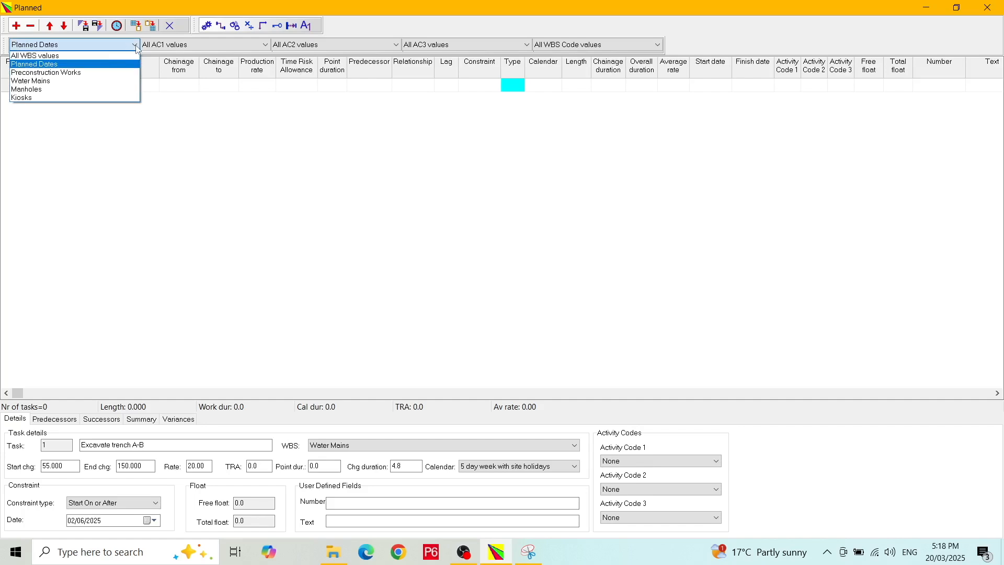
click(121, 56)
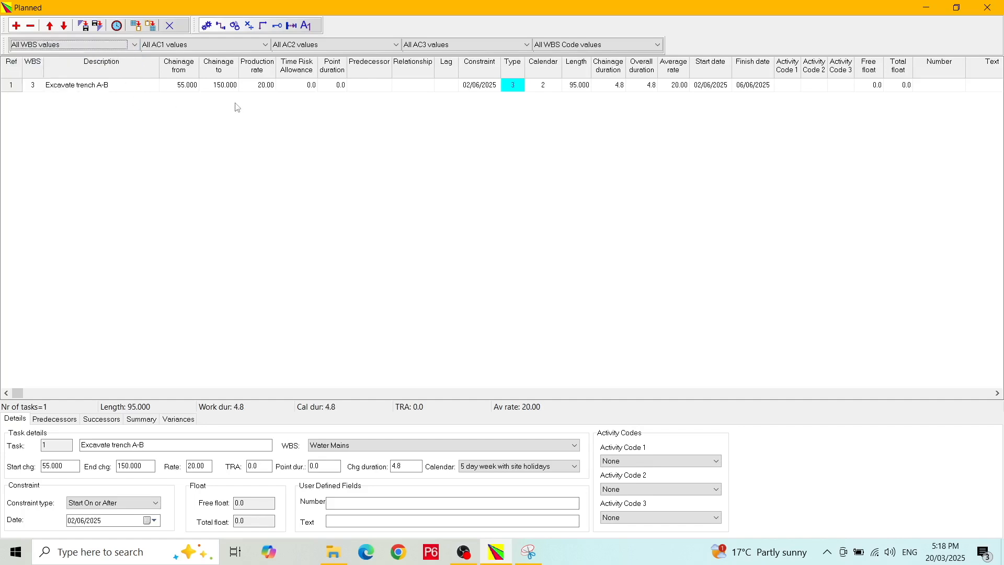
Check the excavation task's recalculated dates and view its line on the time-chainage diagram before returning to the Planned form
click(709, 86)
click(756, 86)
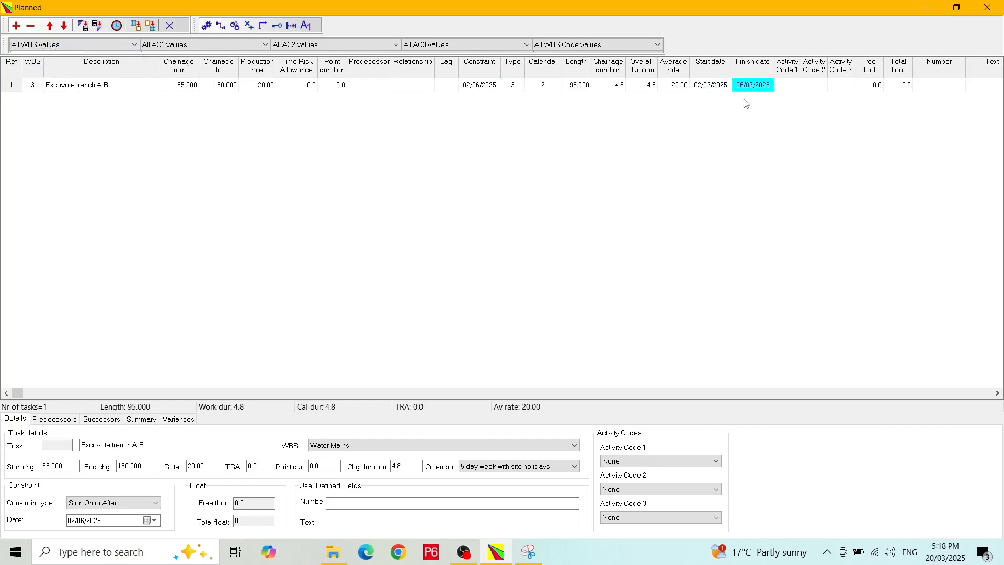
click(171, 26)
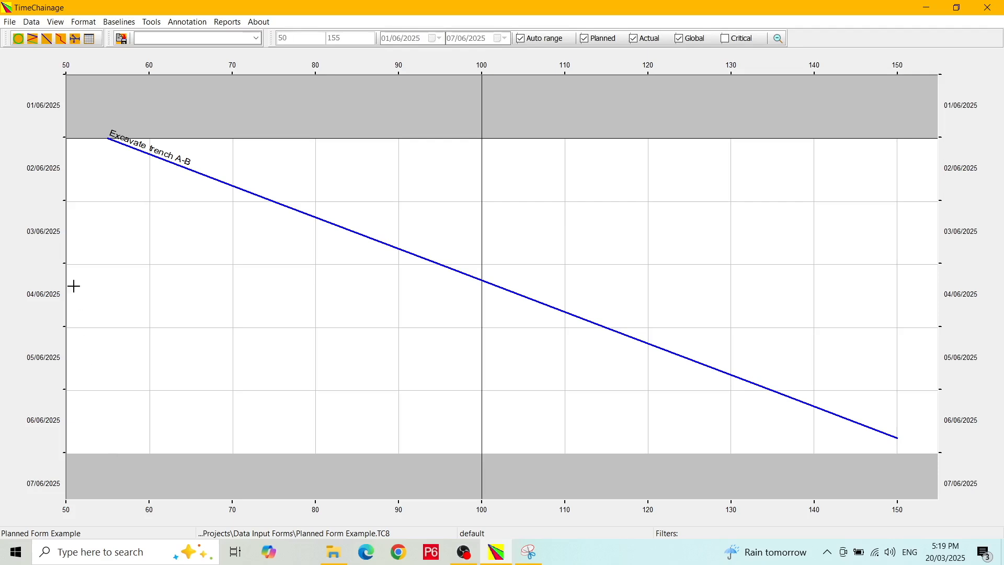
click(47, 39)
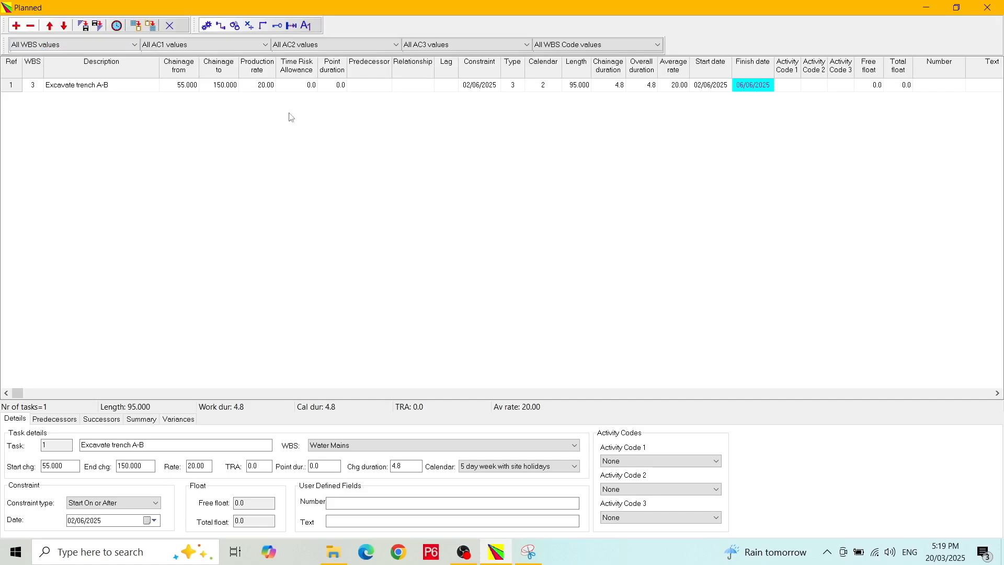
Set the excavation task's time risk allowance to 1 and check the effect on its overall duration and average rate
click(308, 87)
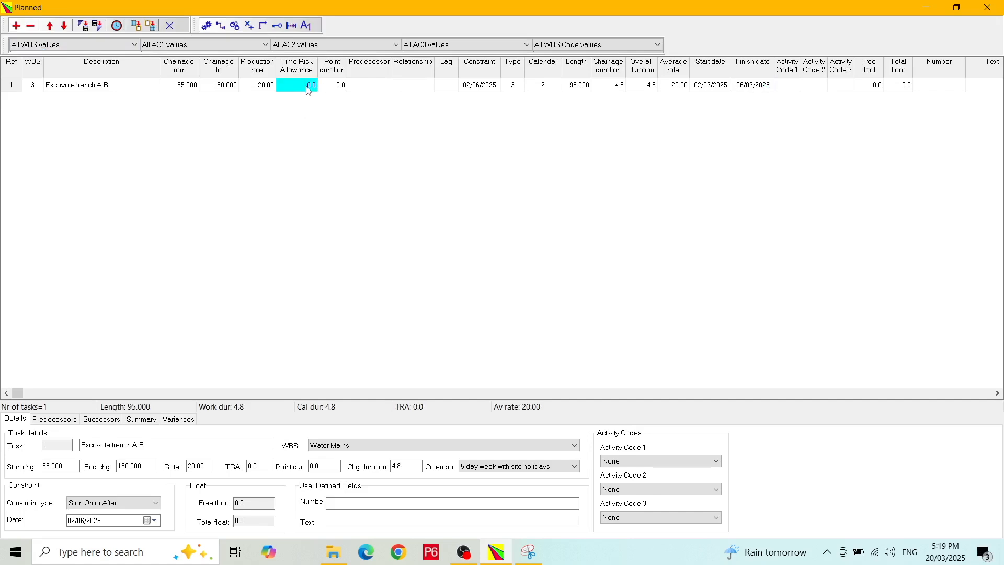
text(1)
key(Return)
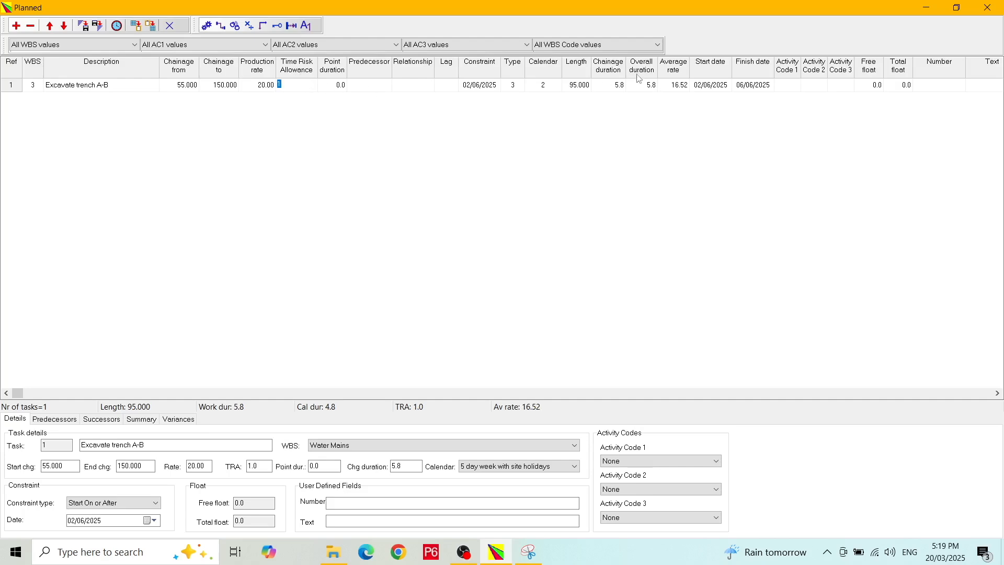
click(651, 89)
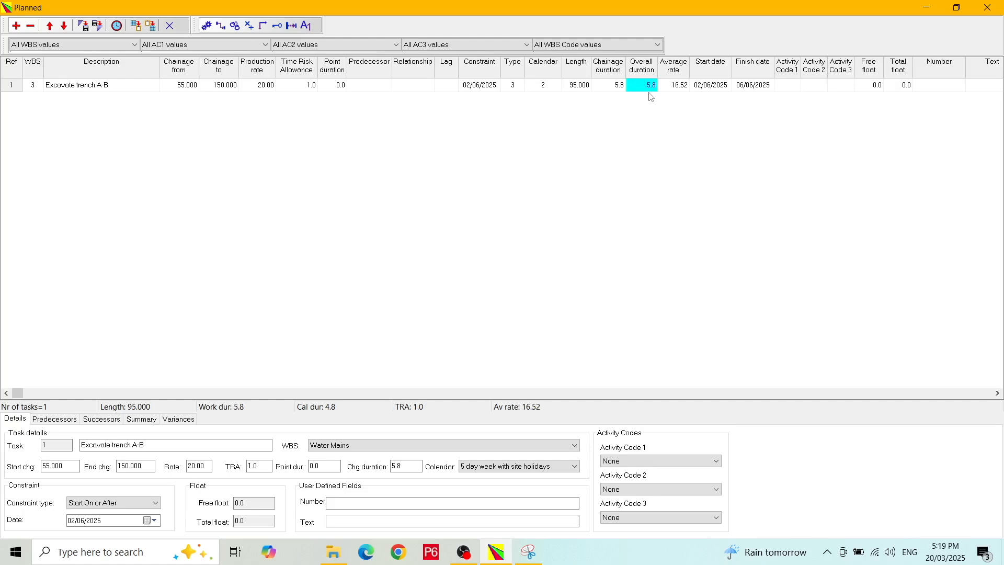
click(679, 88)
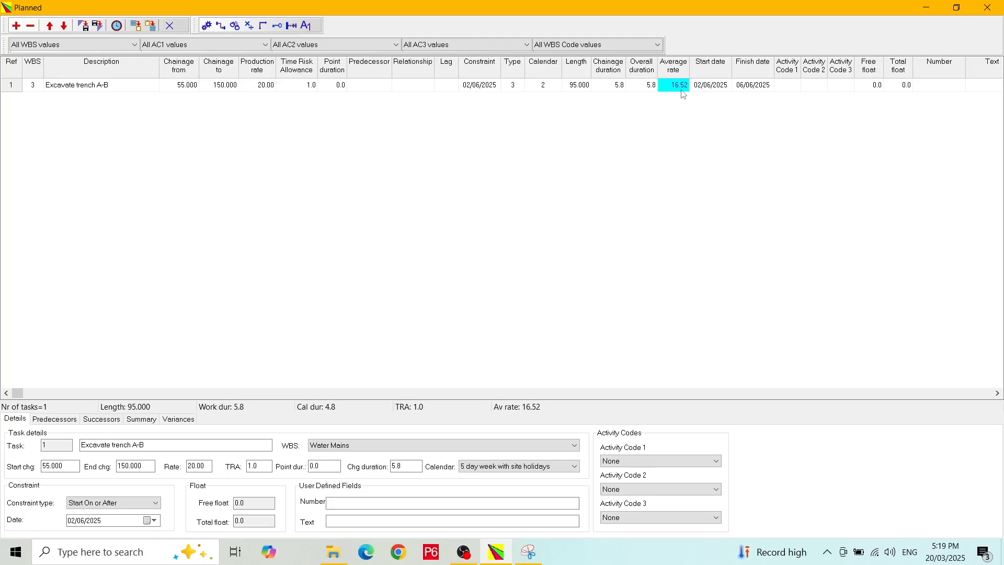
Reset the excavation task's time risk allowance to 0
click(313, 87)
text(0)
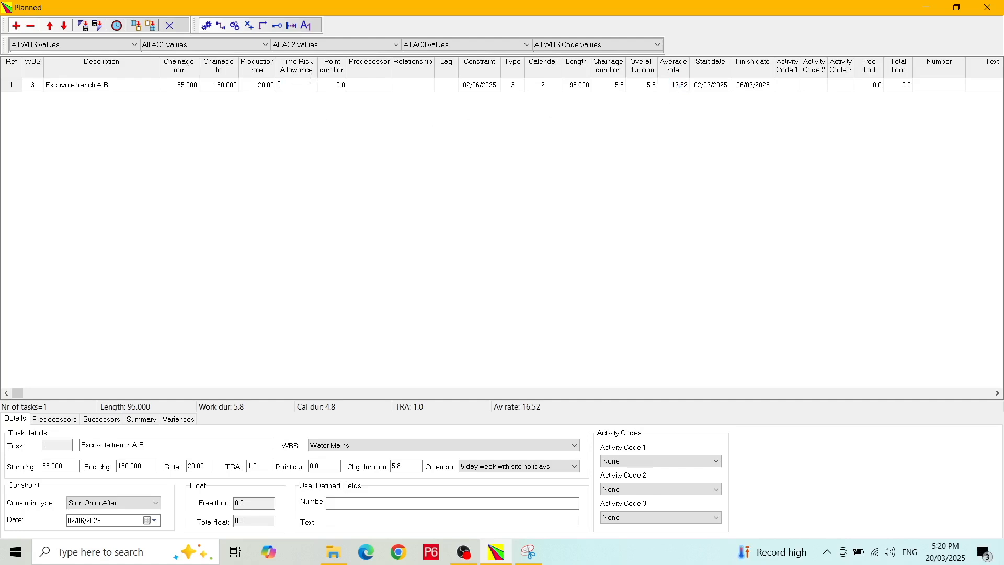
key(Return)
Add a second task described as "Place bedding and pipework", keeping it in the Water Mains WBS
click(132, 91)
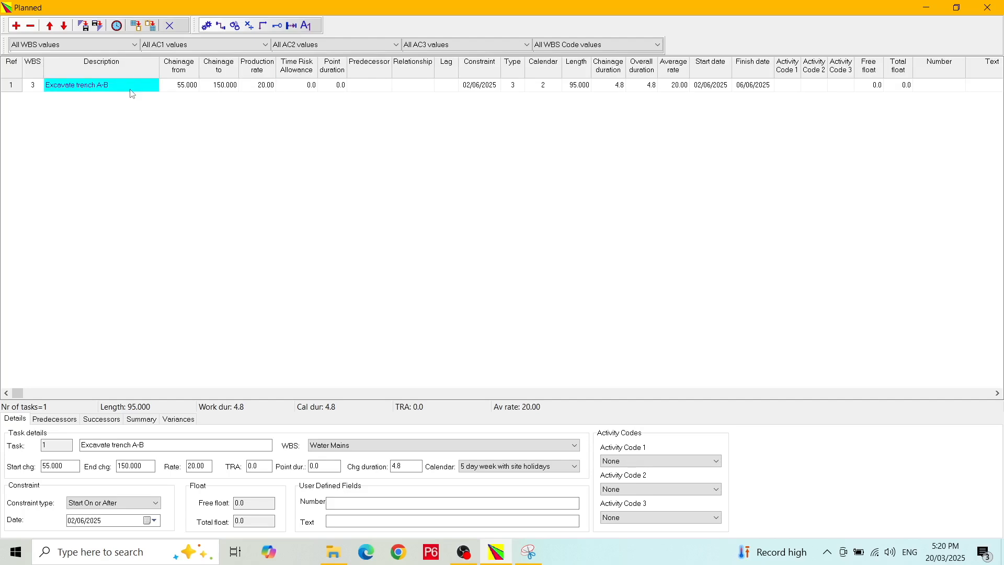
click(16, 26)
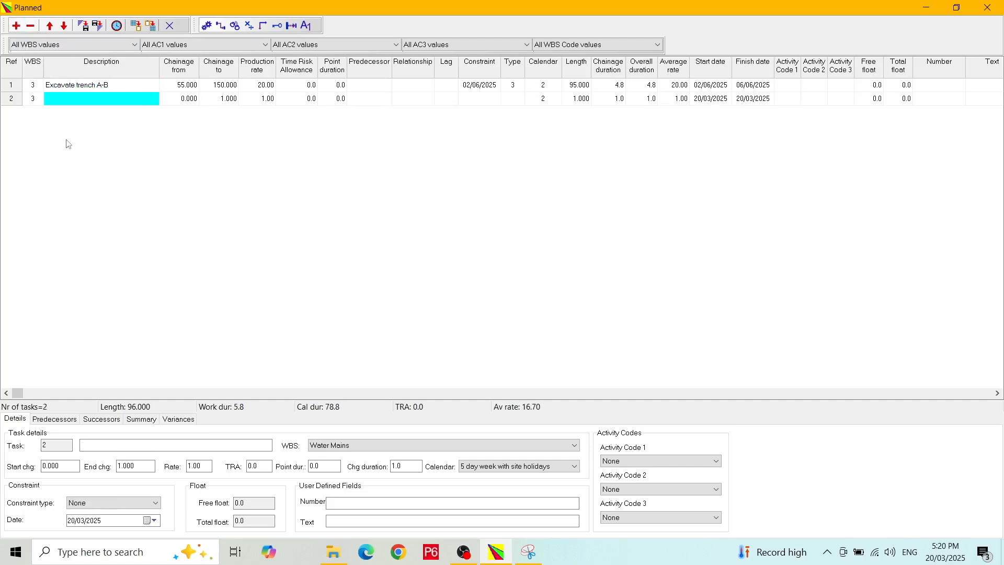
click(32, 100)
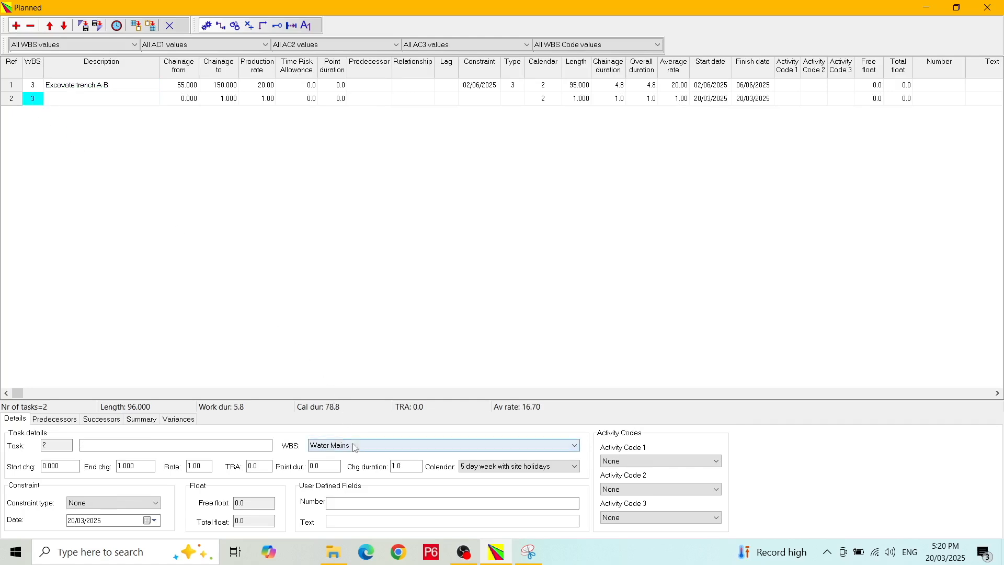
click(87, 104)
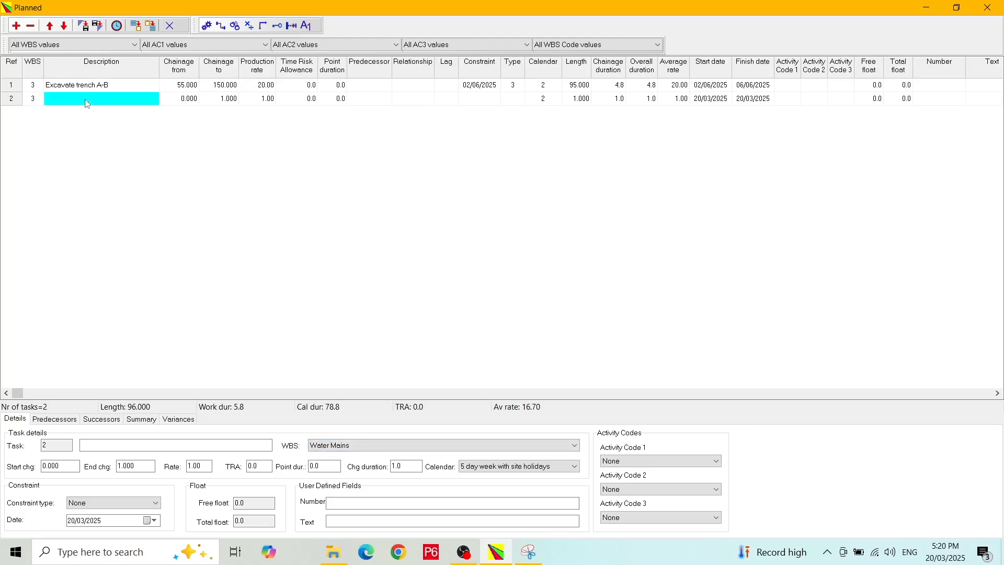
text(Place )
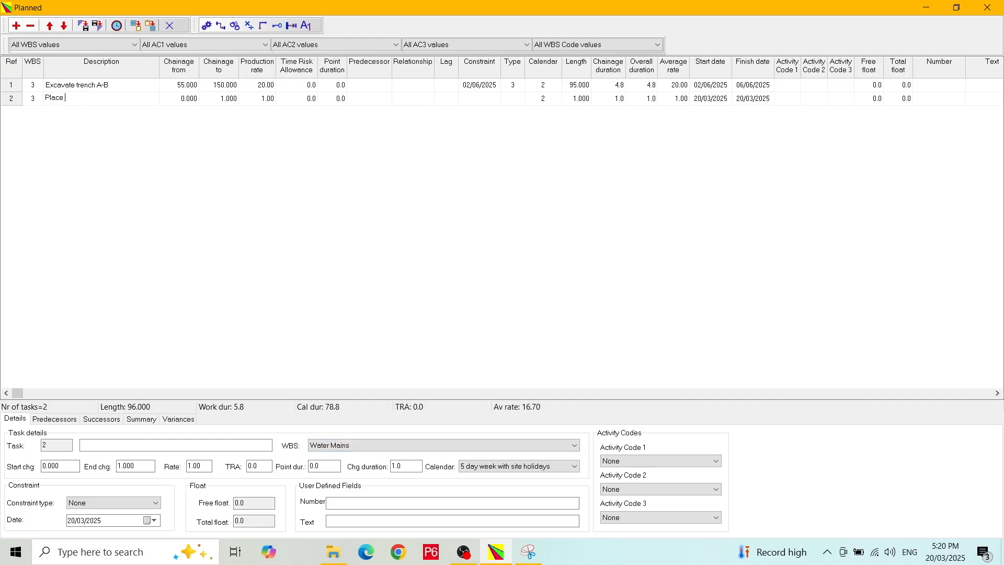
text(bedding and pipework)
Set the bedding and pipework task's chainage from 55 to 150
click(181, 102)
text(55)
key(Tab)
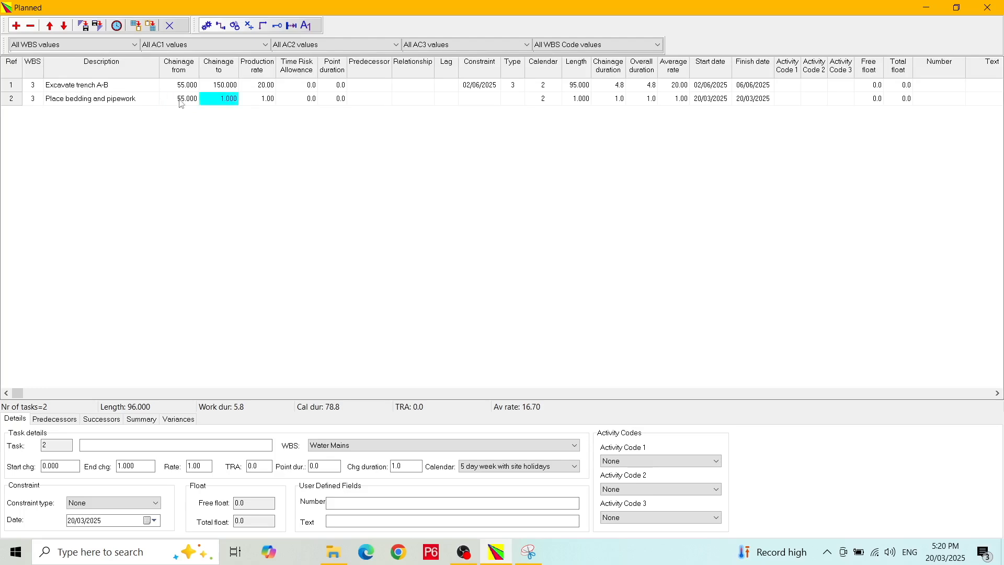
text(150)
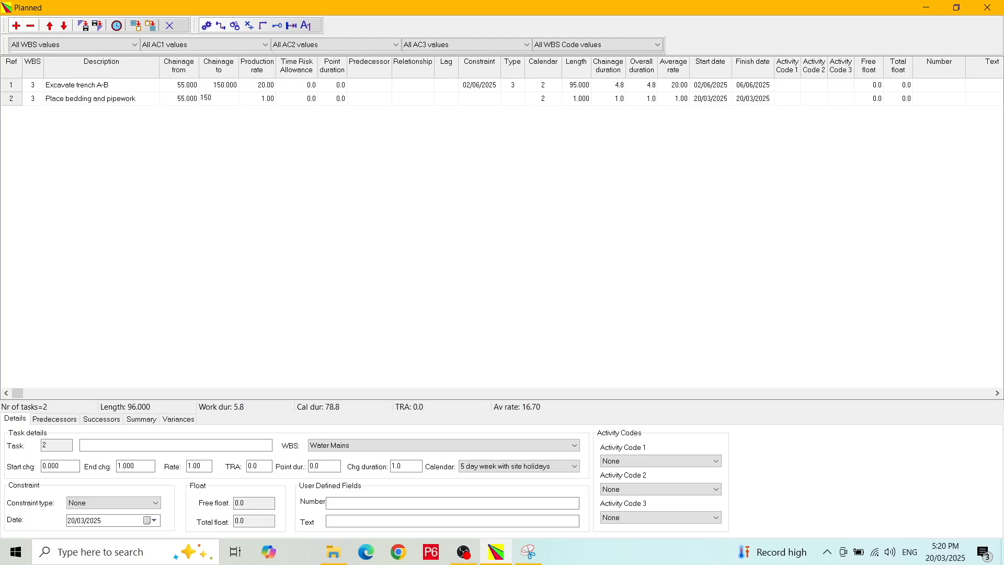
key(Tab)
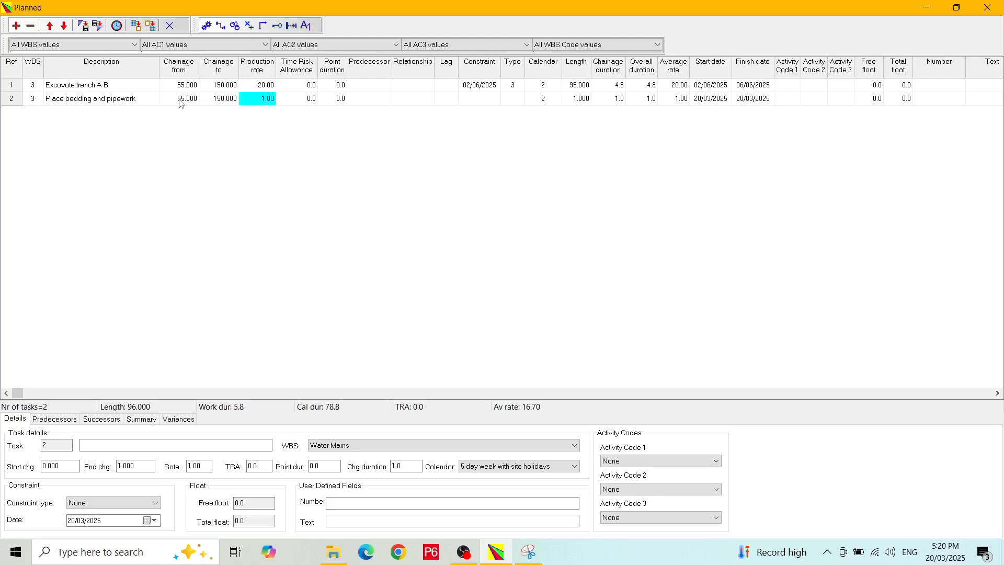
Set the bedding and pipework task's production rate to 30 and point duration to 0.5, skipping the time risk allowance
text(30)
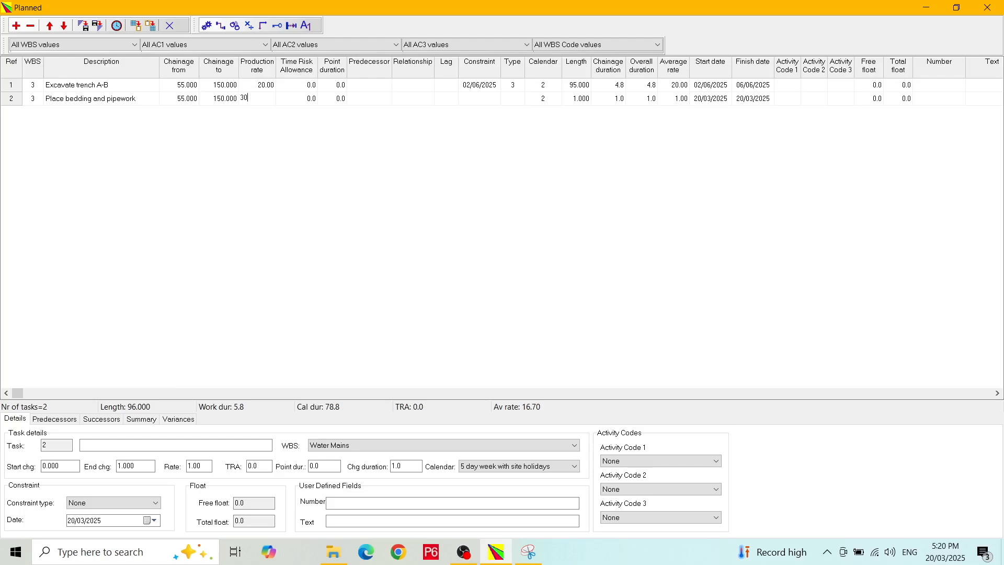
key(Tab)
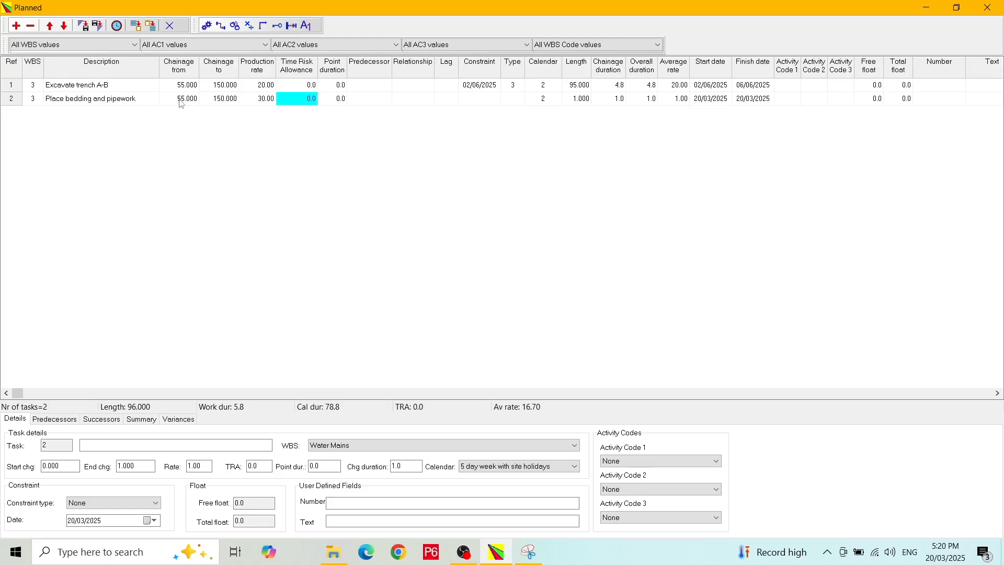
key(Tab)
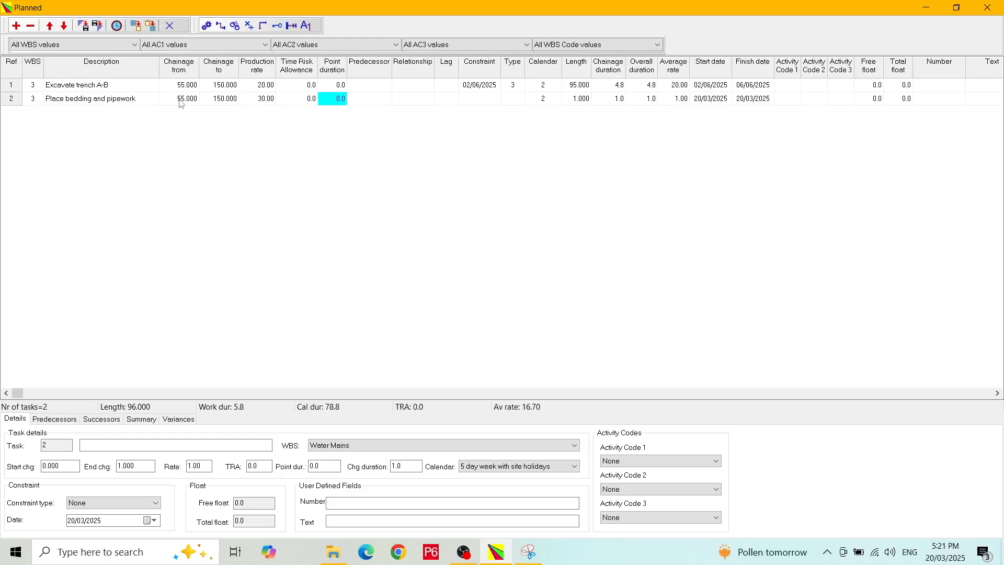
text(0.5)
key(Return)
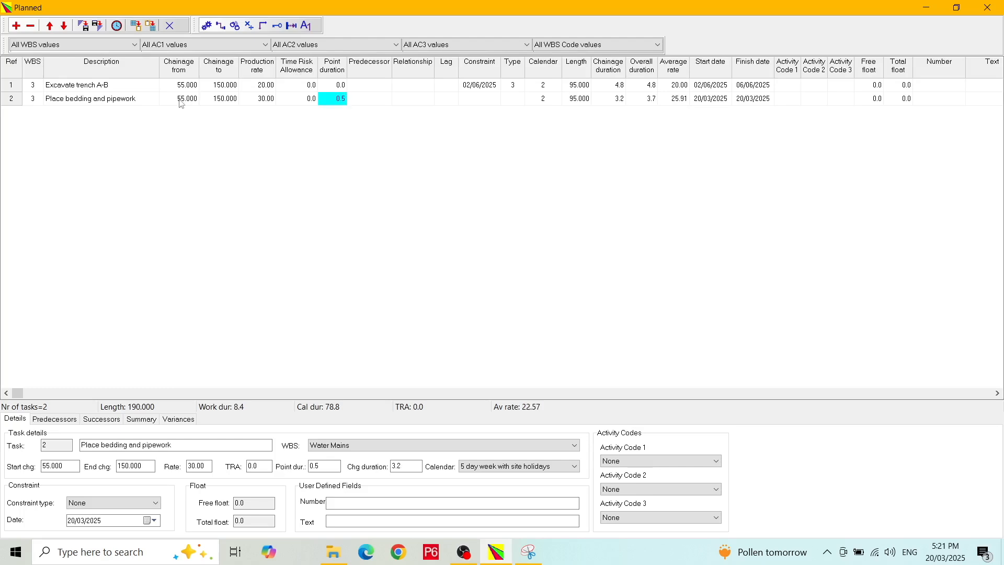
Assign task 1, the trench excavation, as predecessor of the bedding and pipework task and select its relationship value
click(381, 100)
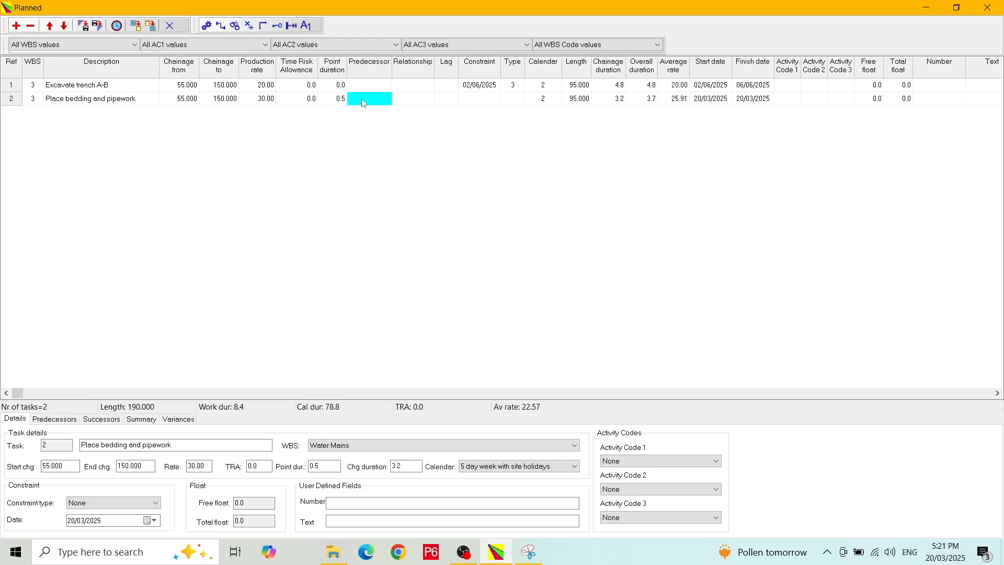
text(1)
click(415, 101)
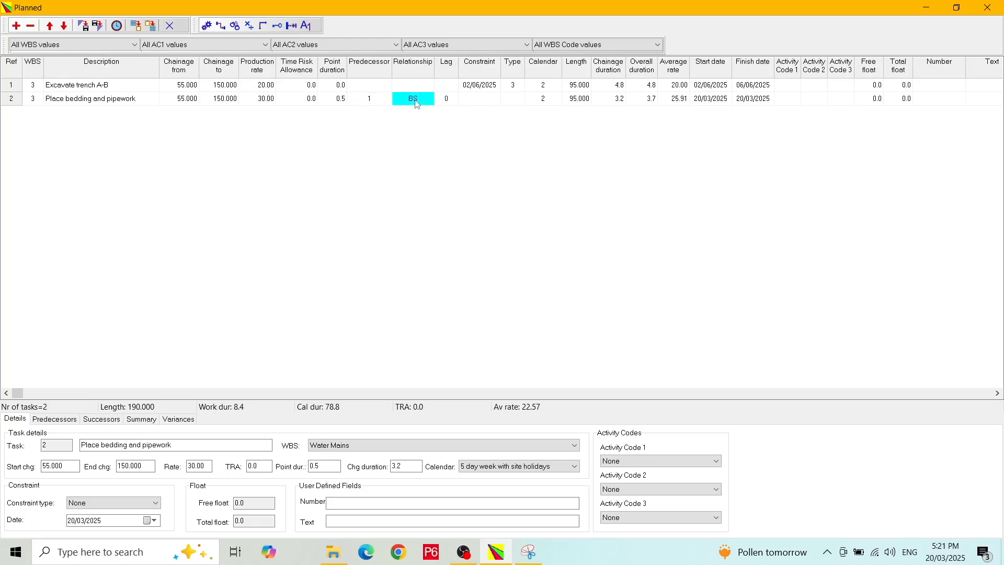
Set the bedding and pipework task's relationship to its predecessor to SS with a lag of 2
click(446, 101)
click(425, 102)
click(61, 420)
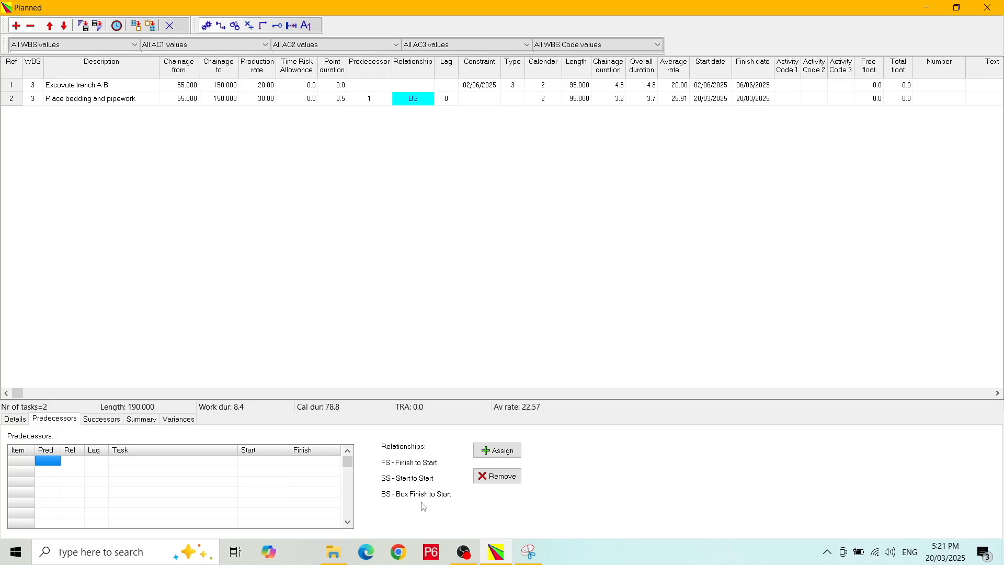
click(423, 99)
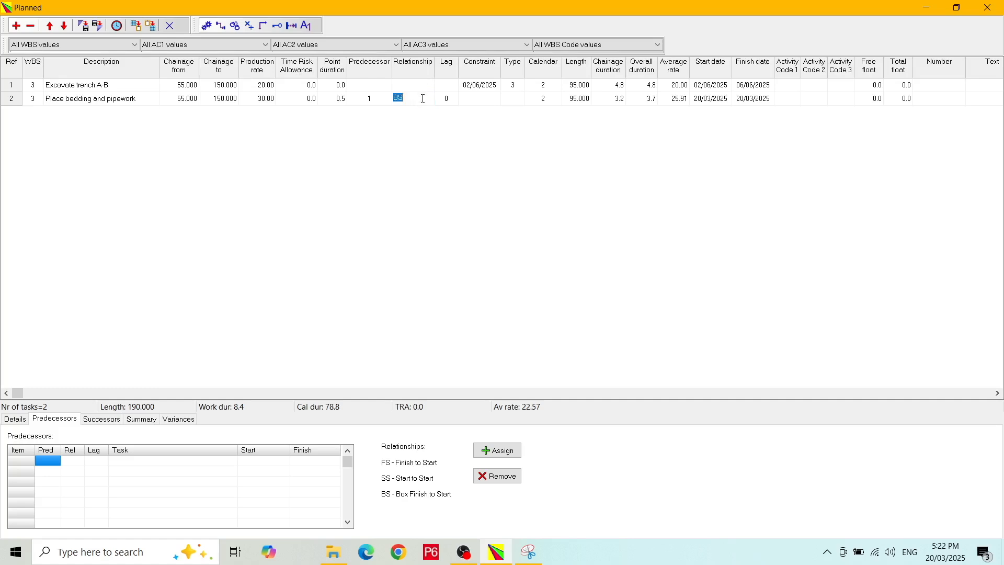
text(SS)
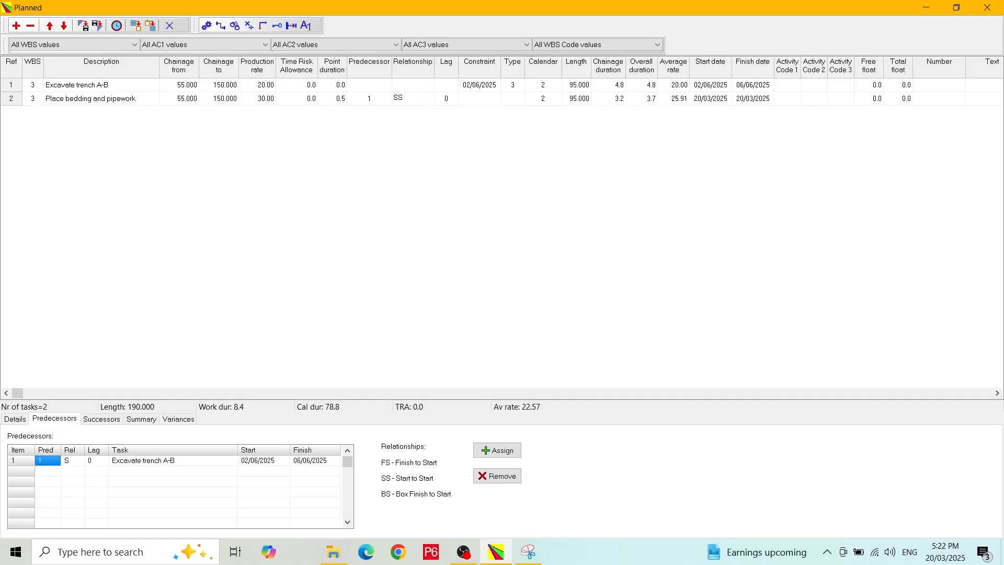
key(Return)
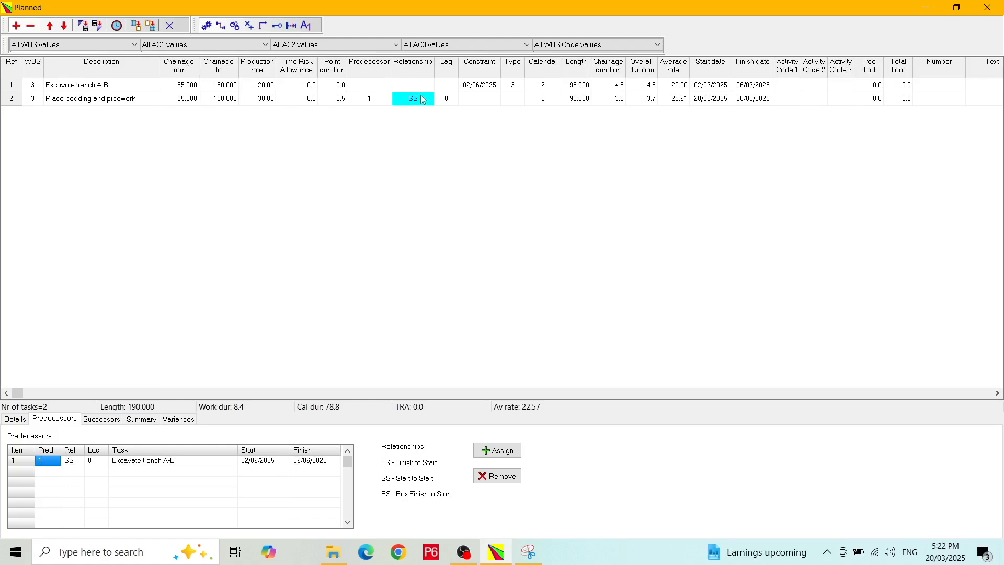
click(452, 104)
text(2)
key(Return)
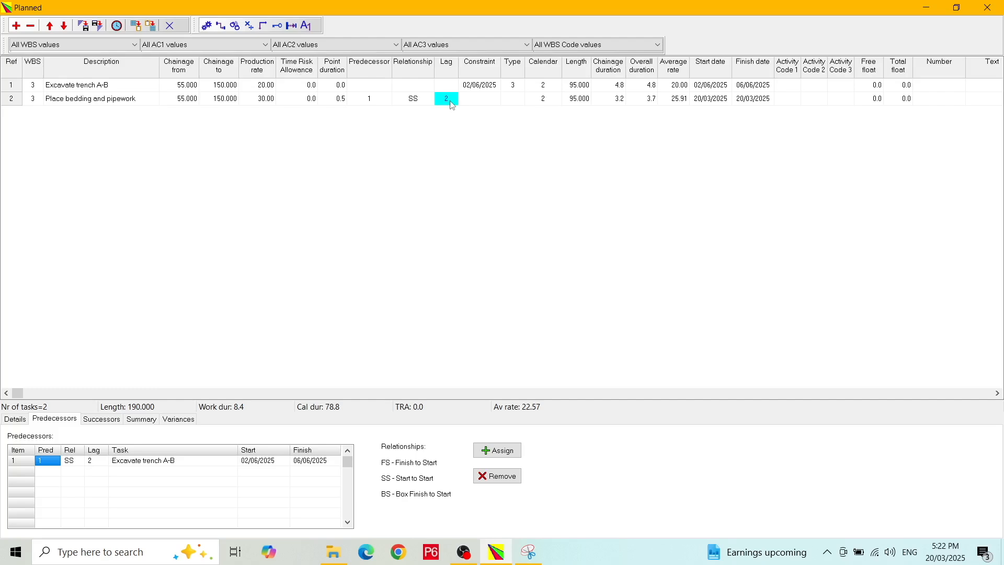
Reschedule the planned tasks, check the two linked tasks on the time chainage diagram and return to the Planned form
click(118, 27)
click(171, 27)
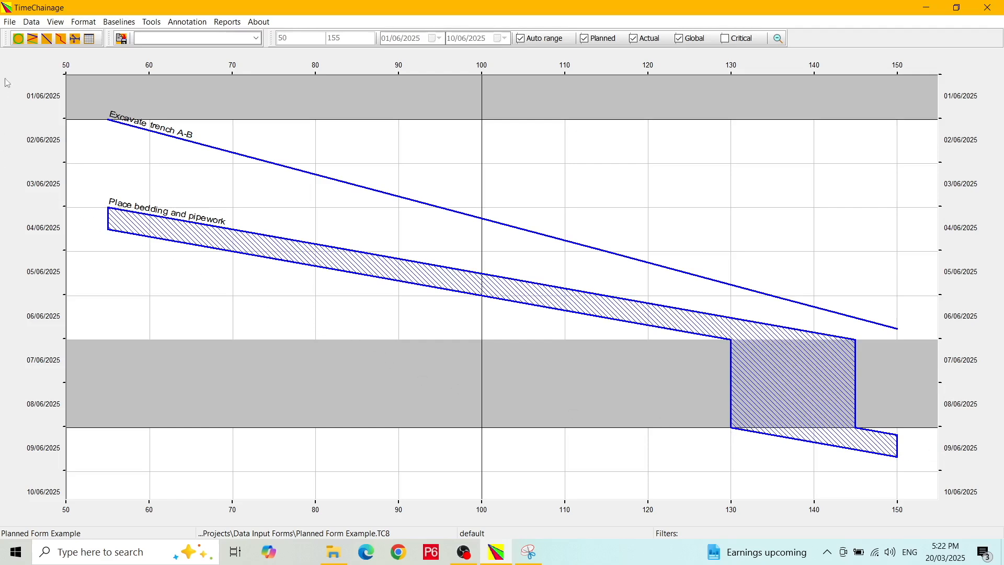
click(46, 39)
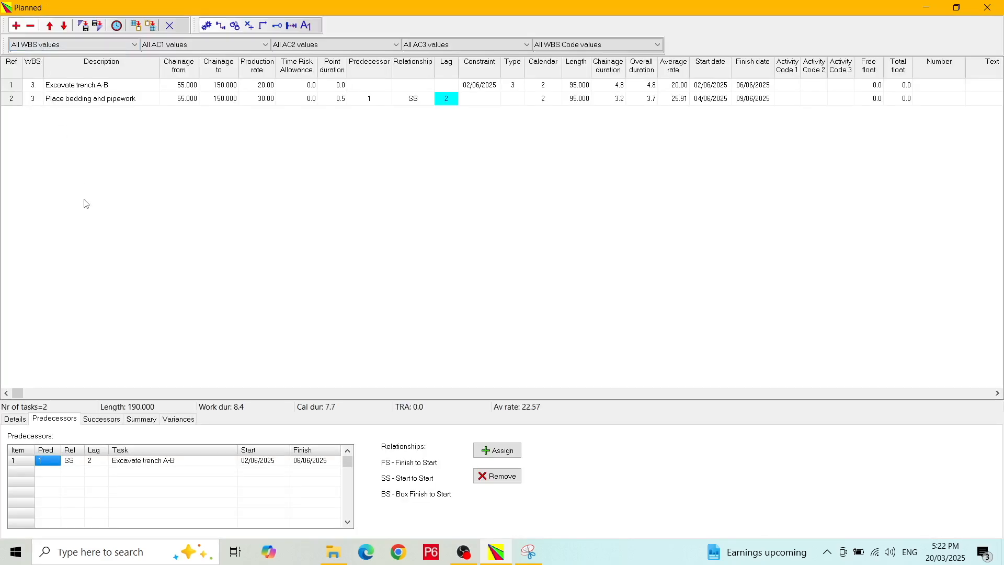
Add a third task described as "Ready for backfill" and assign it to the Planned Dates WBS
click(15, 420)
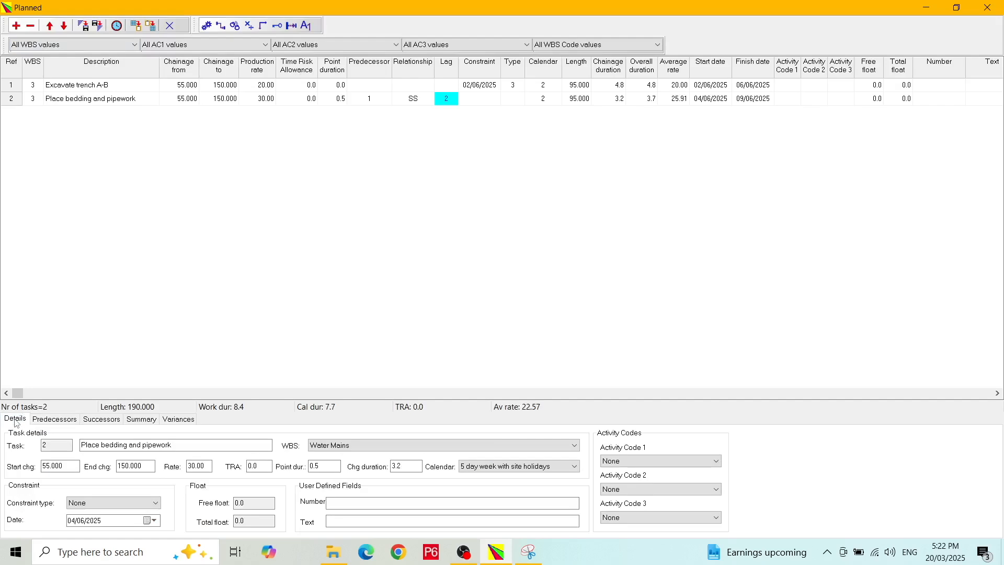
click(144, 103)
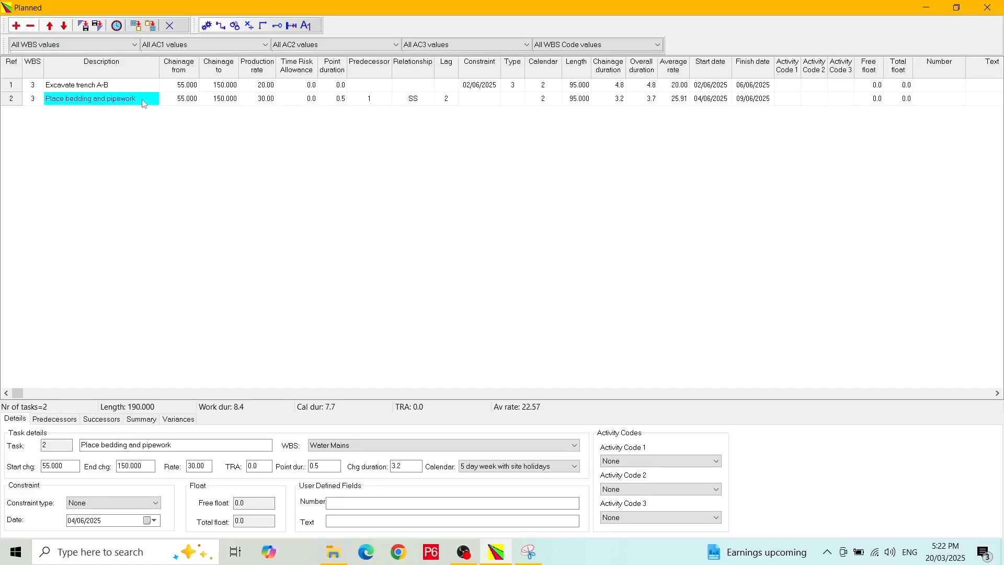
key(Down)
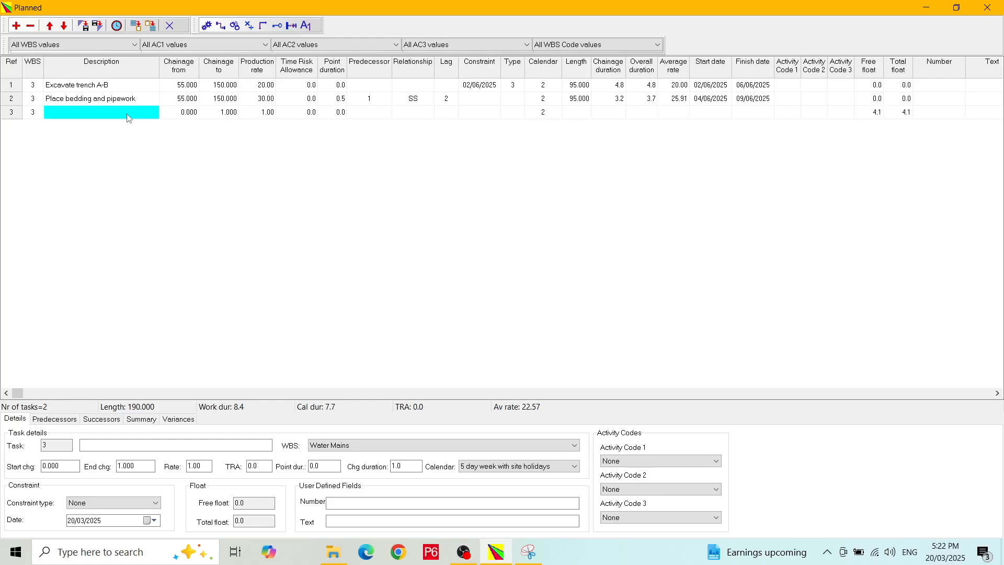
click(128, 117)
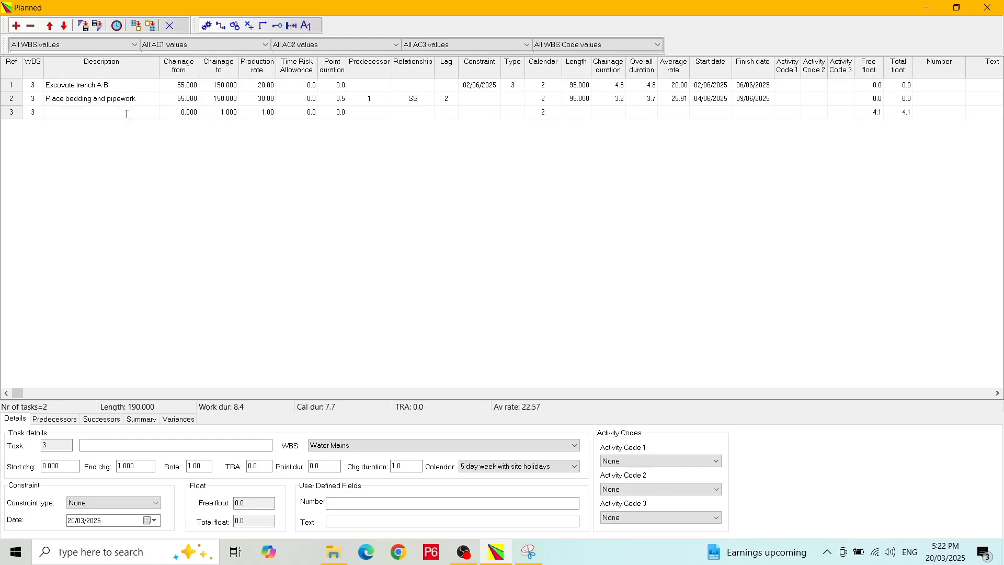
text(Ready for backfill)
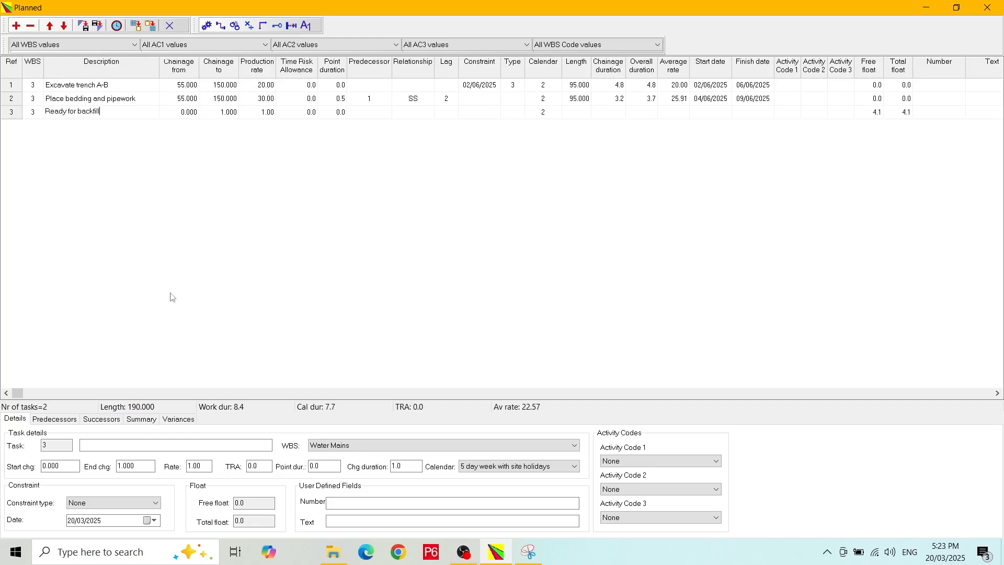
click(373, 446)
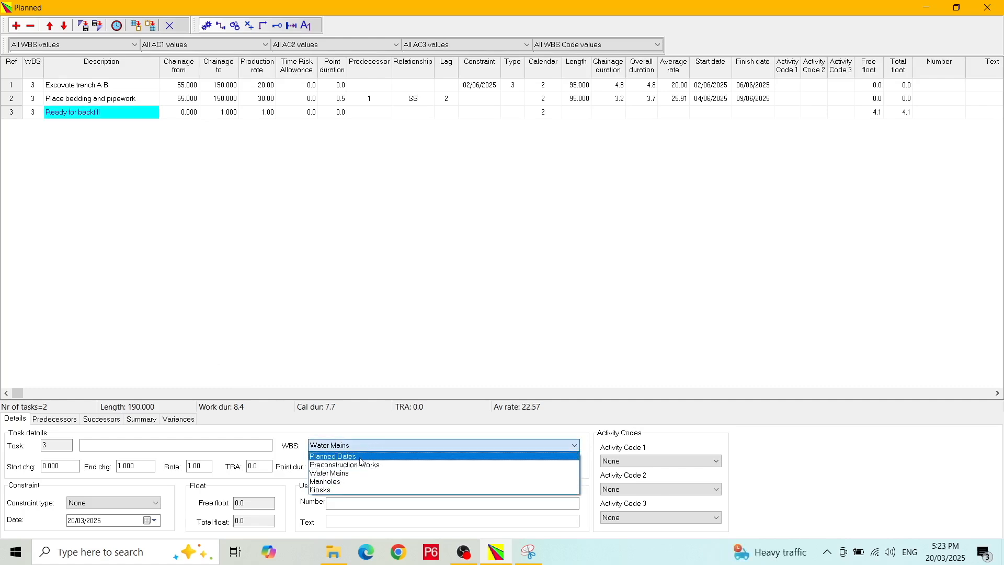
click(361, 458)
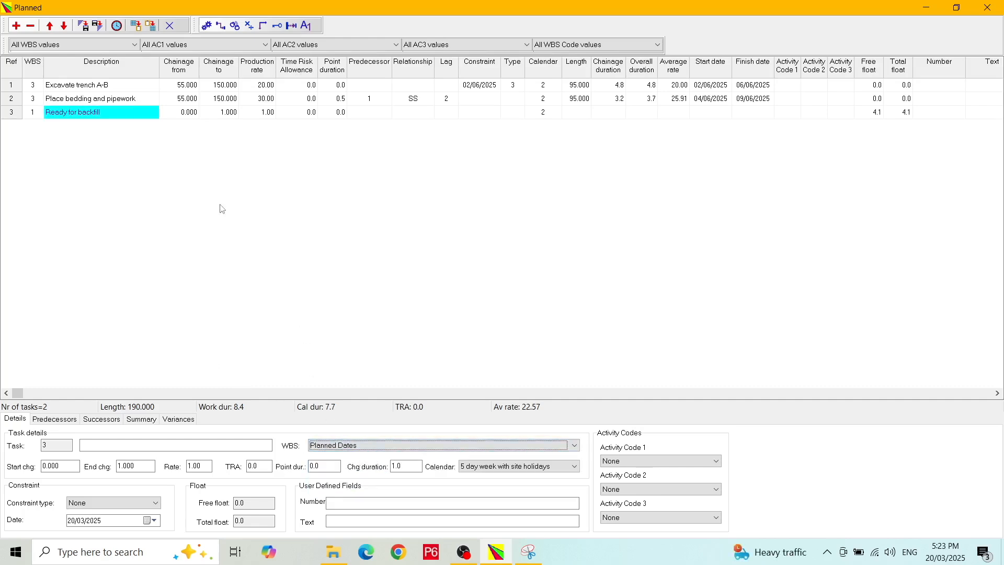
Set the Ready for backfill task's chainage from 55 to 150 and its production rate to 0
click(182, 116)
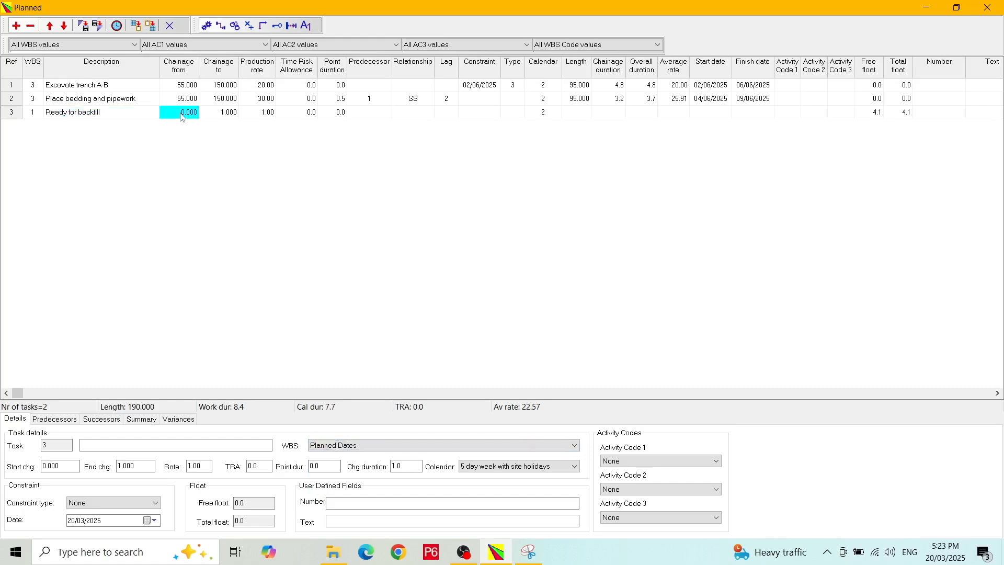
text(55)
key(Tab)
text(150)
key(Tab)
text(0)
key(Tab)
key(Tab)
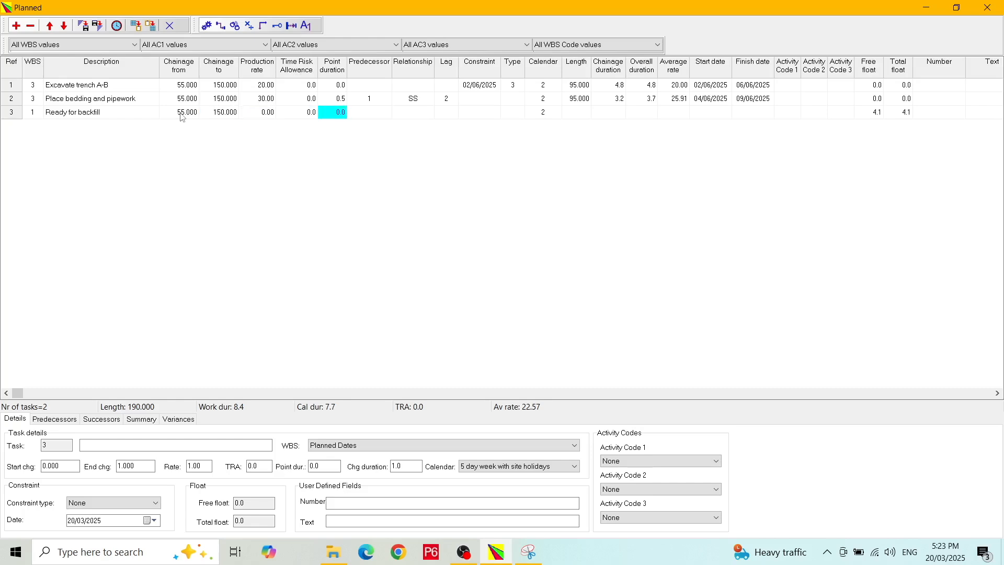
Assign task 2, the bedding and pipework, as predecessor of the Ready for backfill task with an FS relationship
key(Tab)
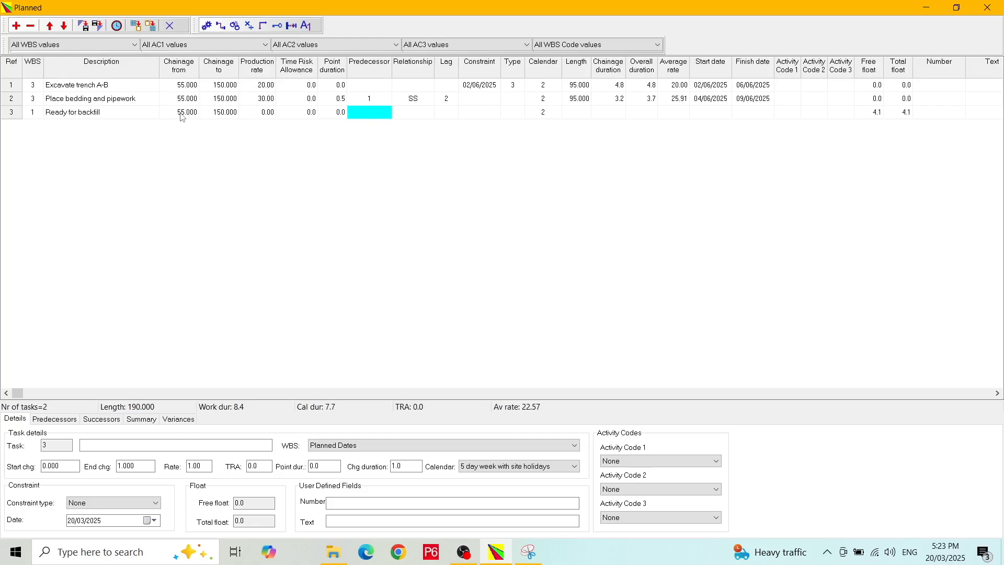
text(2)
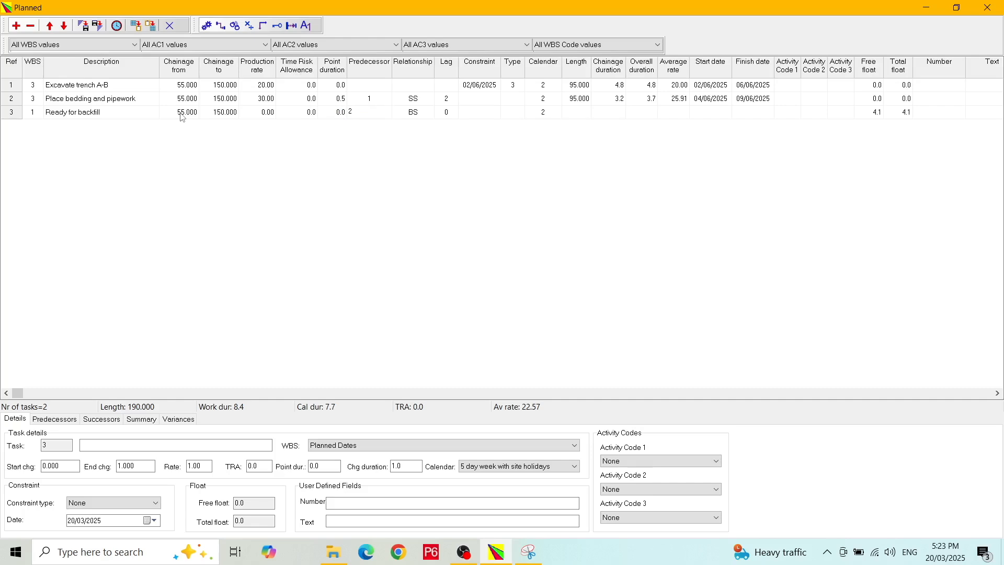
key(Tab)
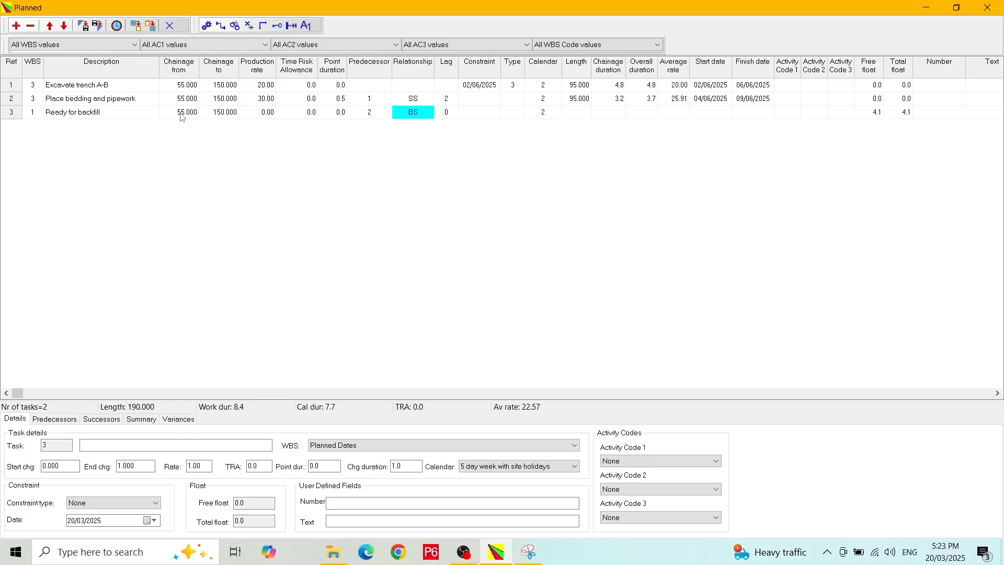
text(FS)
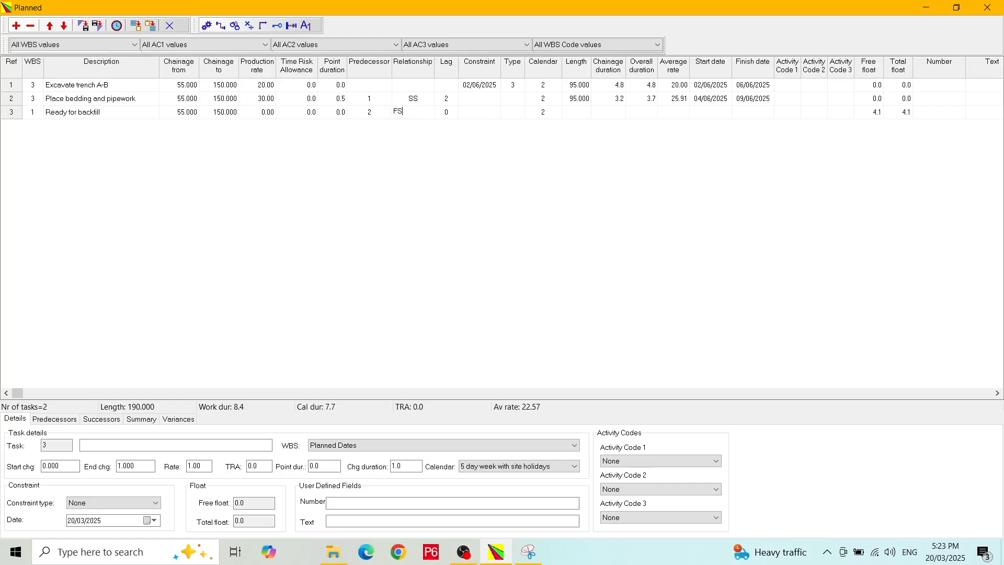
key(Return)
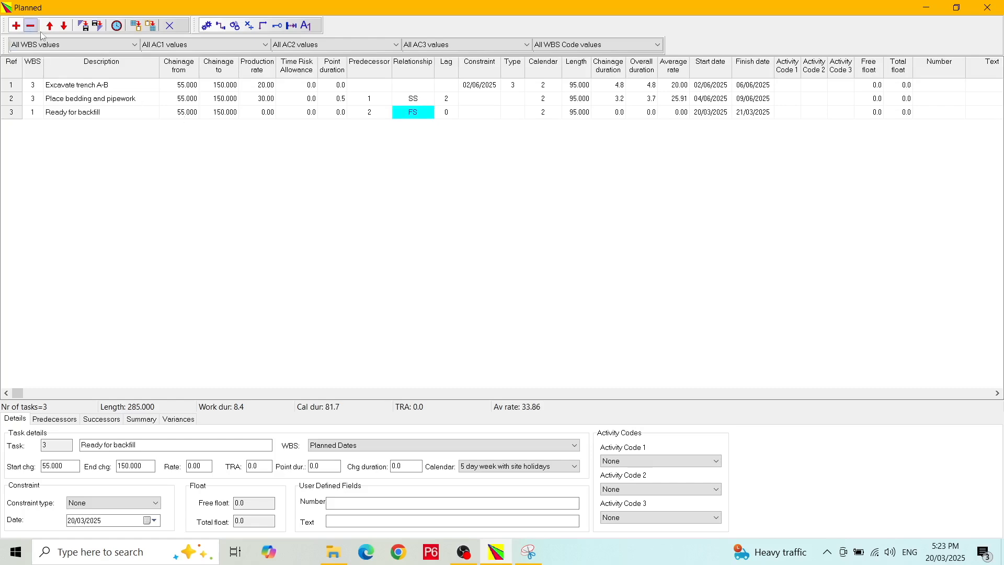
Reschedule the tasks and check the position of the Ready for backfill line on the diagram before reopening the Planned form
click(116, 26)
click(171, 26)
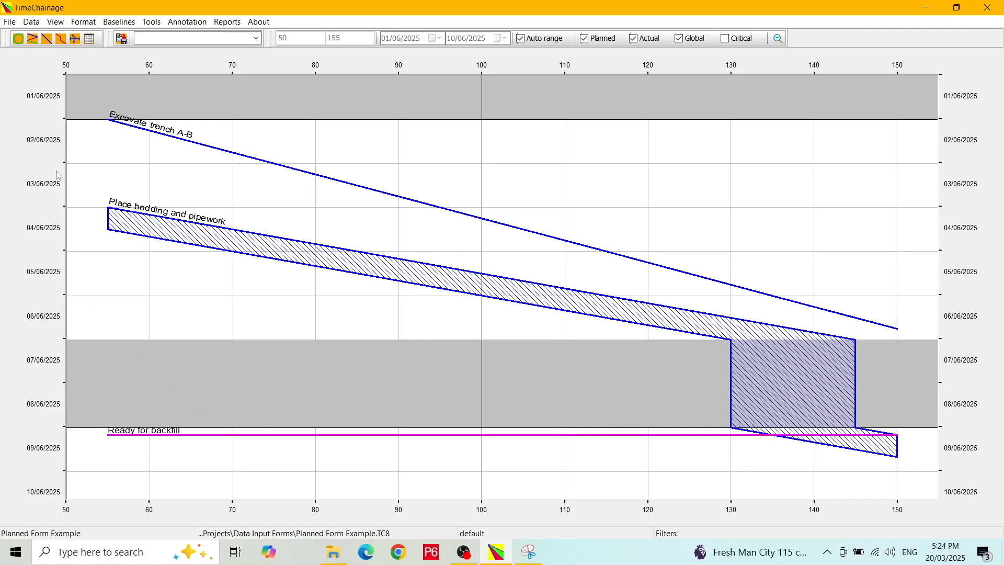
click(46, 38)
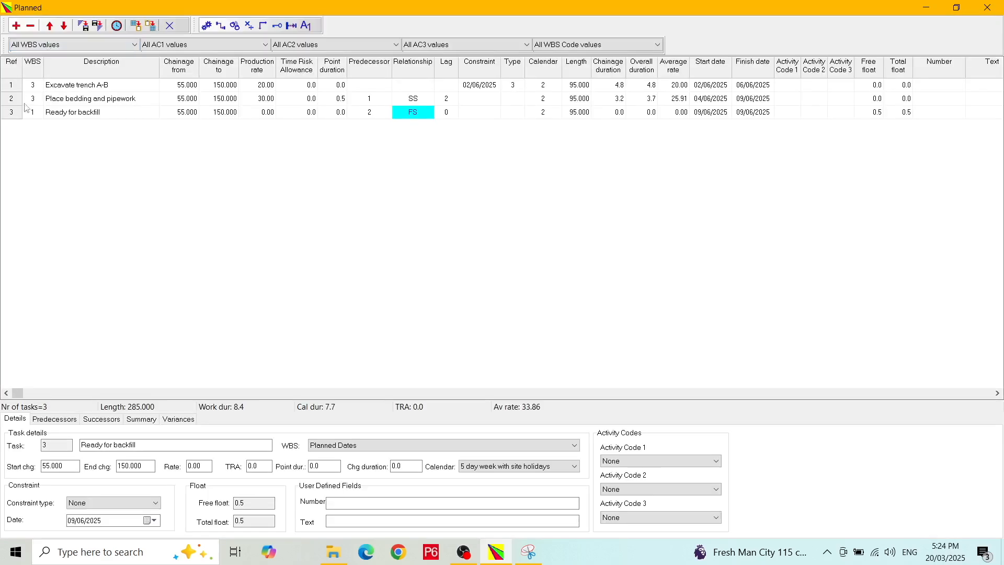
Change the Ready for backfill task's relationship to BS
click(423, 113)
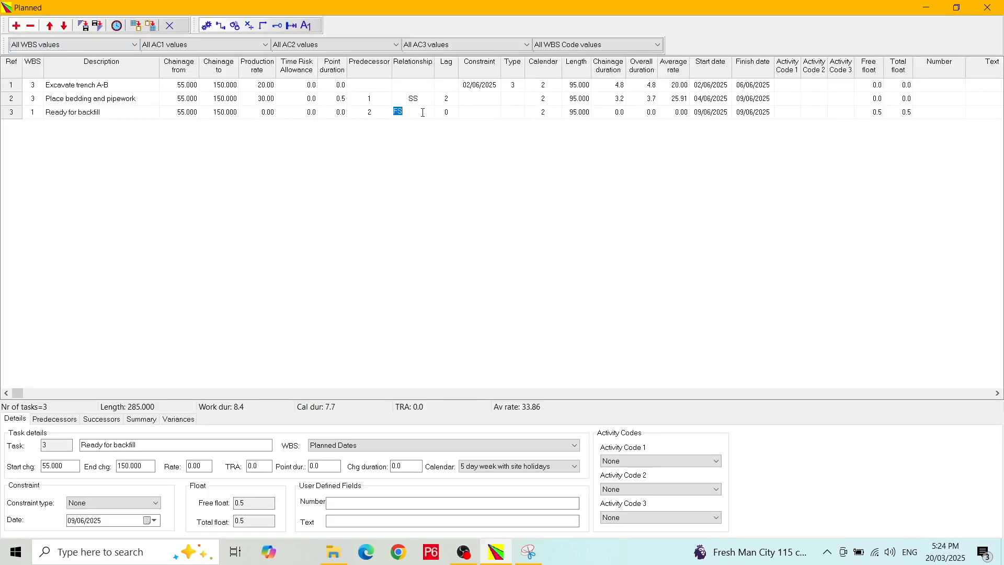
text(BS)
key(Return)
Reschedule with the box finish to start relationship, review the diagram and reopen the planned task list
click(118, 26)
click(170, 25)
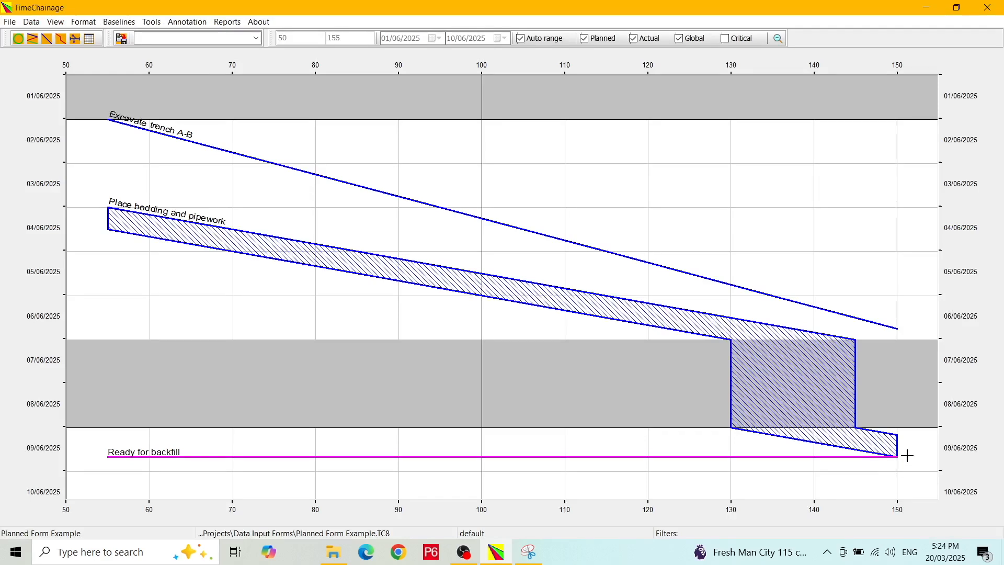
click(35, 21)
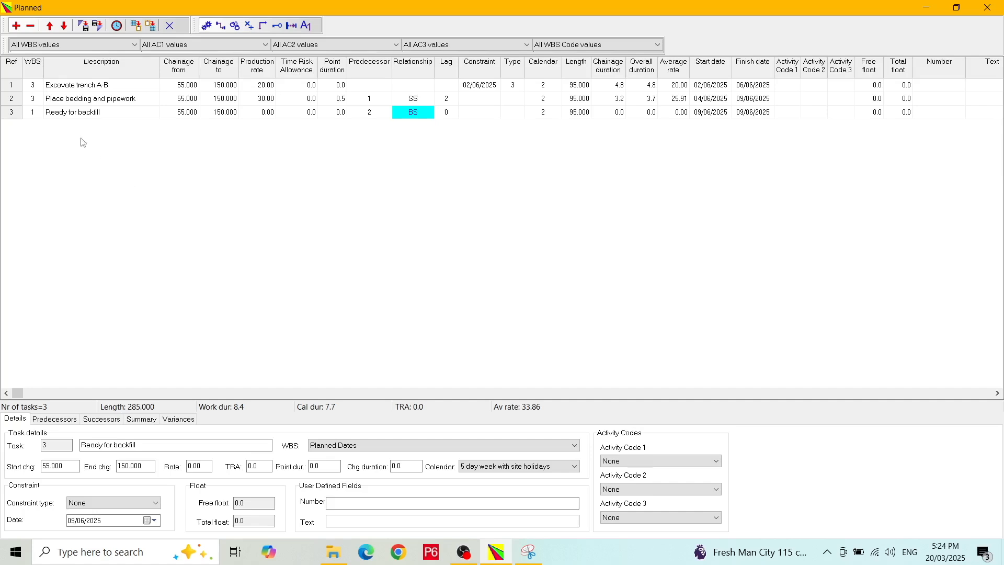
Add a fourth task described as "Manhole S11" and assign it to the Manholes WBS
click(16, 26)
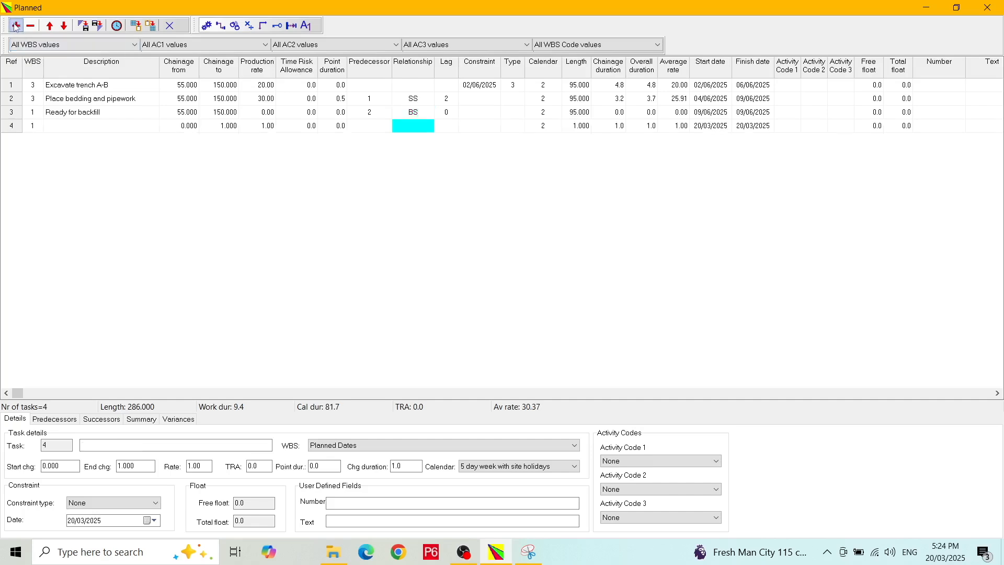
click(75, 130)
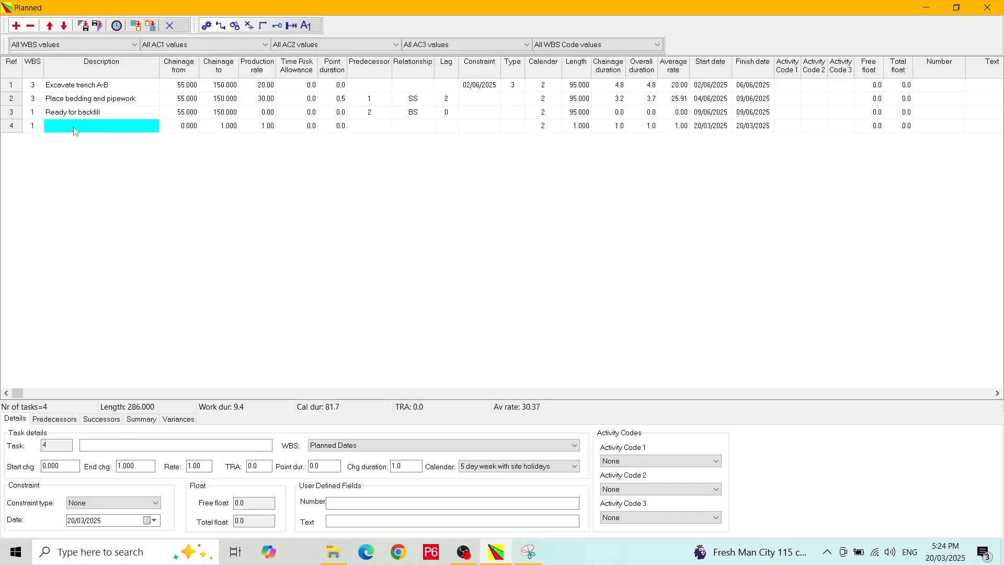
text(Manhole S11)
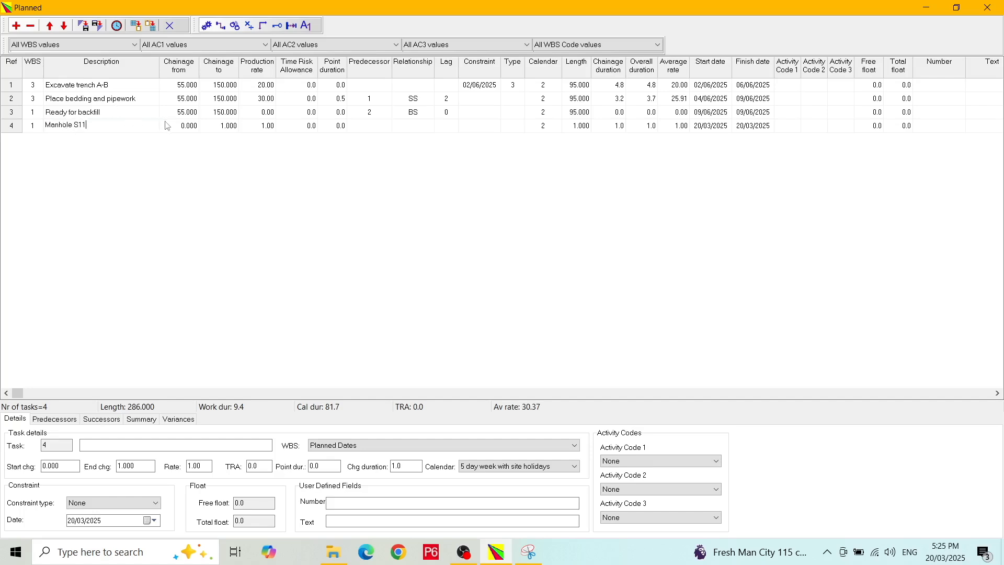
click(526, 447)
click(440, 483)
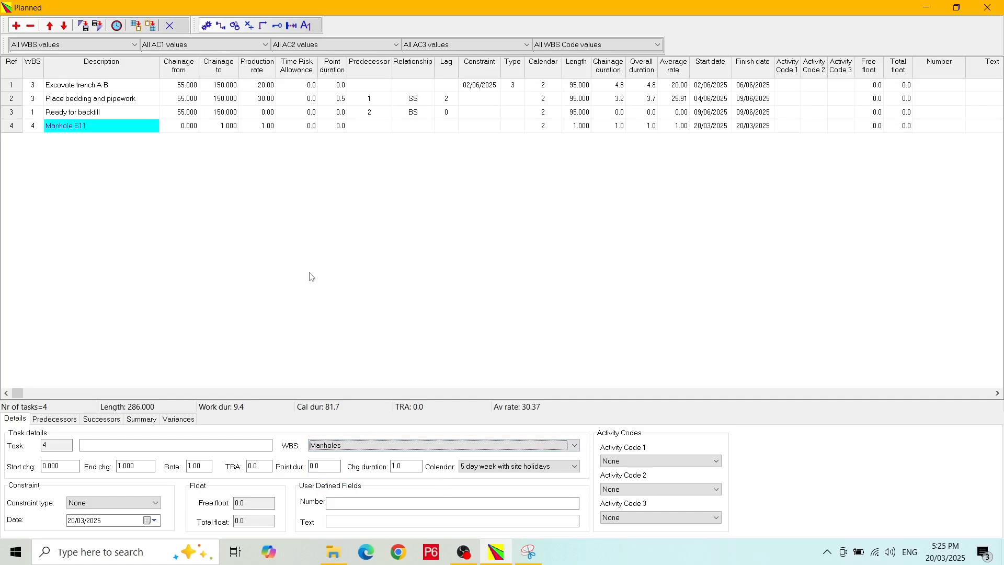
Set both chainages of the Manhole S11 task to 160 and its production rate to 0
click(189, 128)
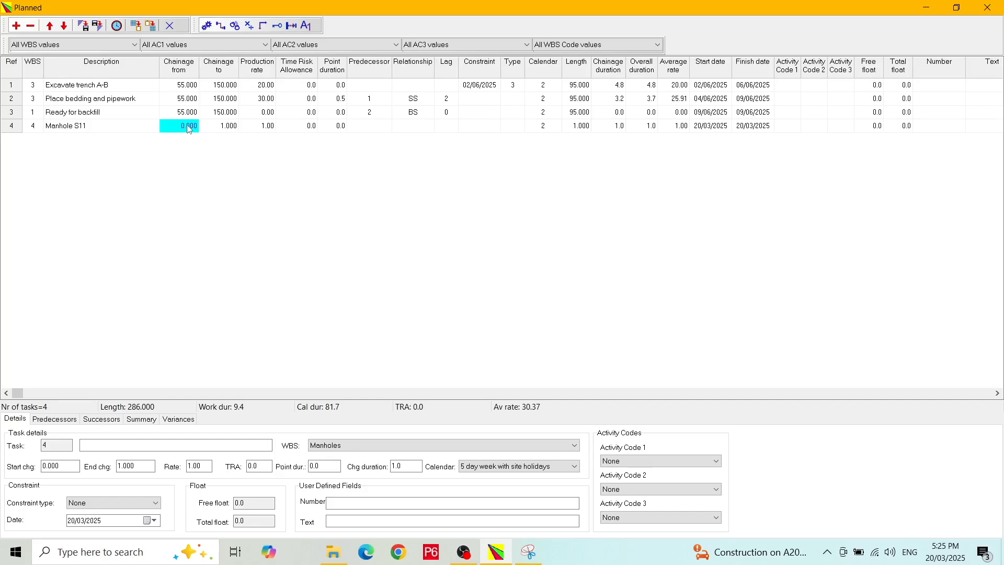
text(160)
key(Tab)
text(160)
key(Tab)
text(0)
key(Tab)
Give the Manhole S11 task a point duration of 5 and assign task 1, the trench excavation, as its predecessor
key(Tab)
text(5)
key(Tab)
text(1)
key(Tab)
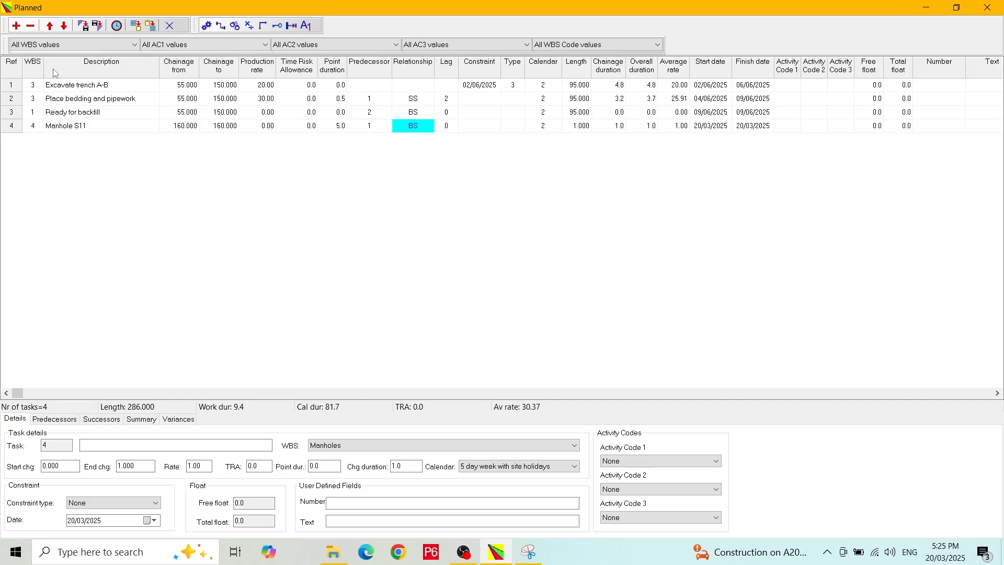
Add a fifth task described as "Kiosk base slab" and assign it to the Kiosks WBS
click(16, 25)
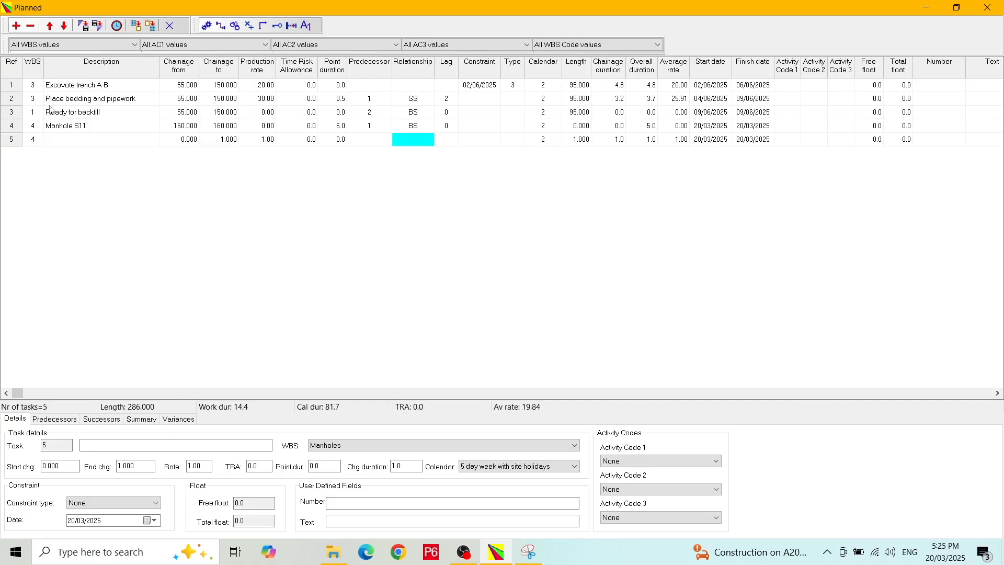
click(58, 140)
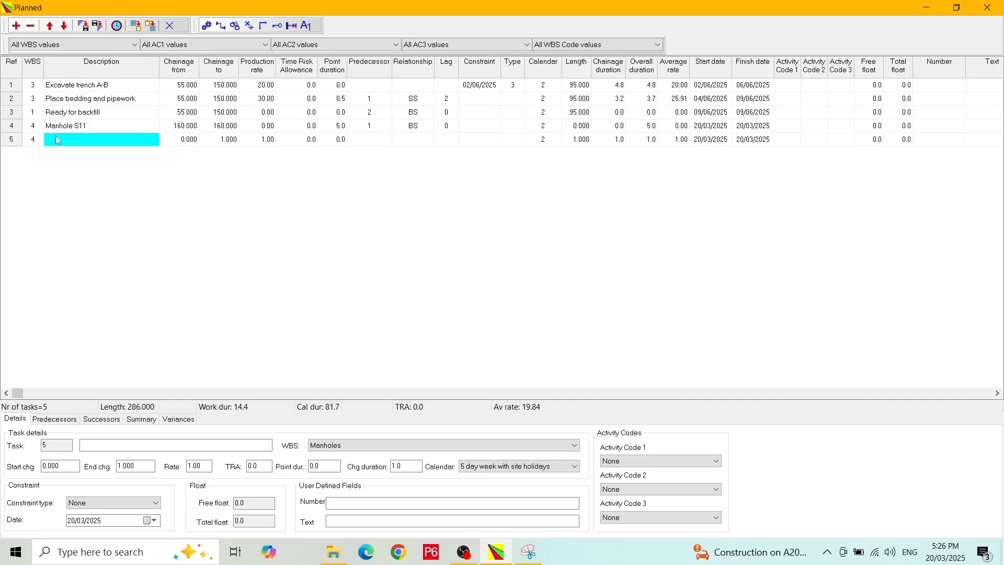
text(Kiosk base slab)
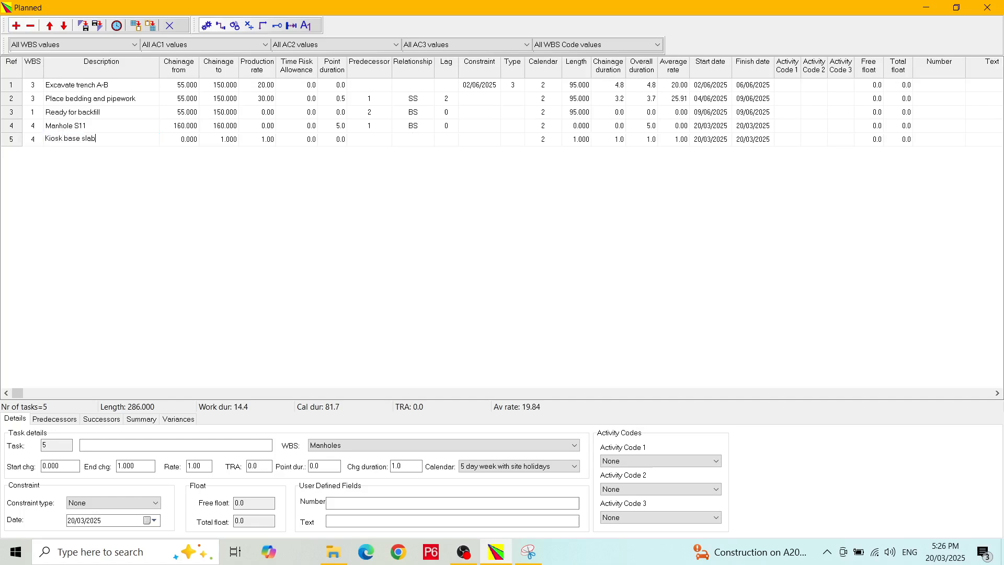
click(376, 447)
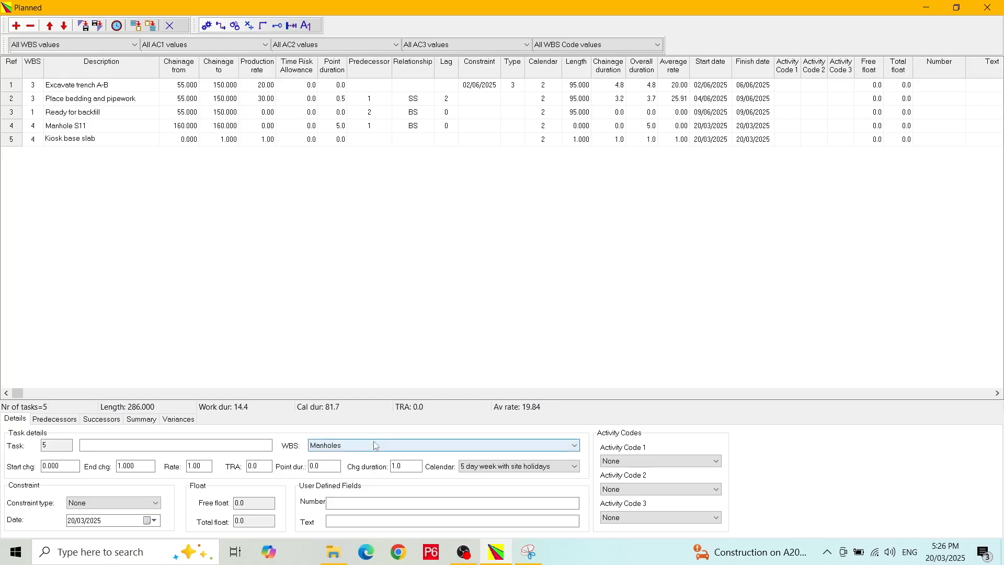
click(340, 490)
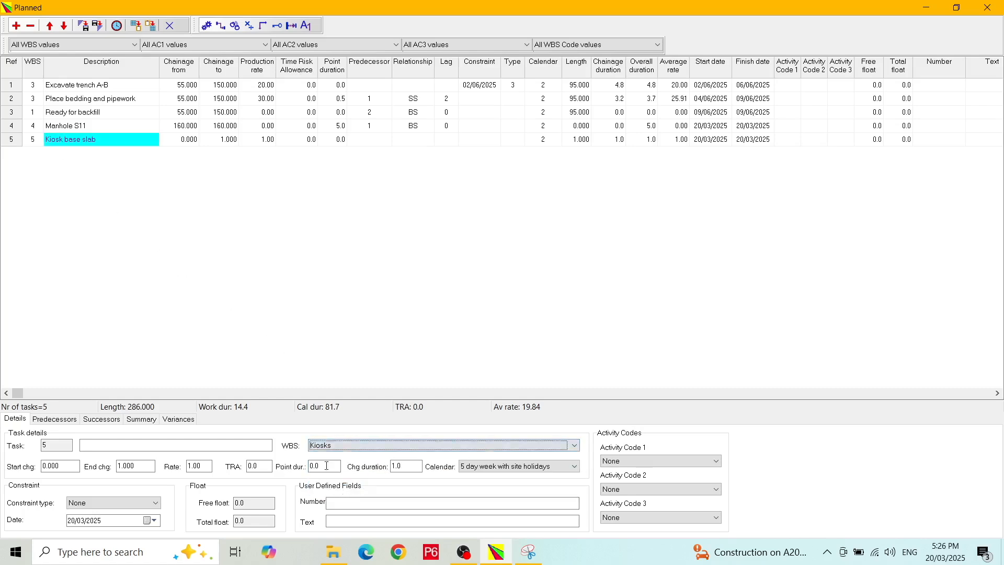
Set the Kiosk base slab task's chainage from 170 to 175 and its production rate to 0
click(188, 140)
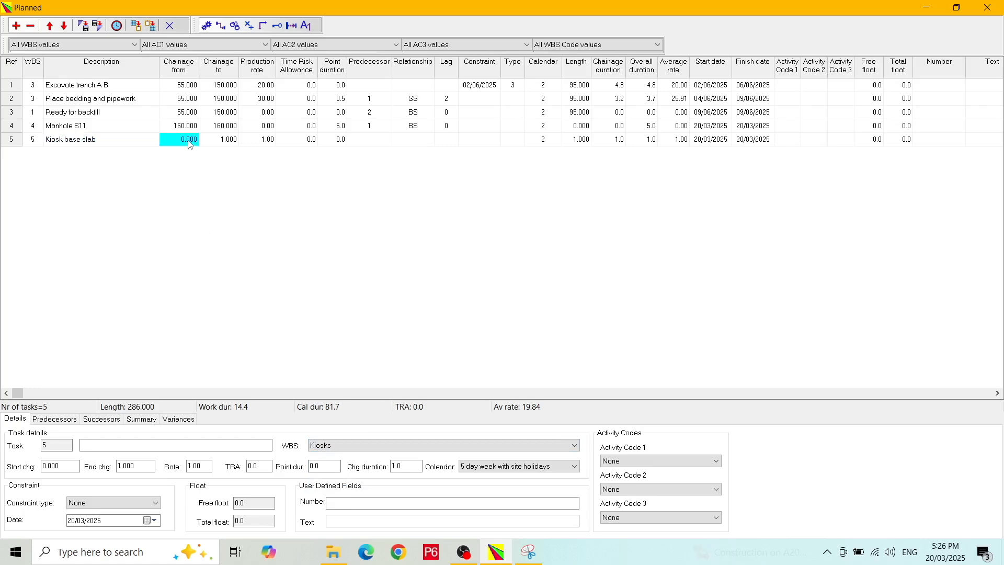
text(170)
key(Tab)
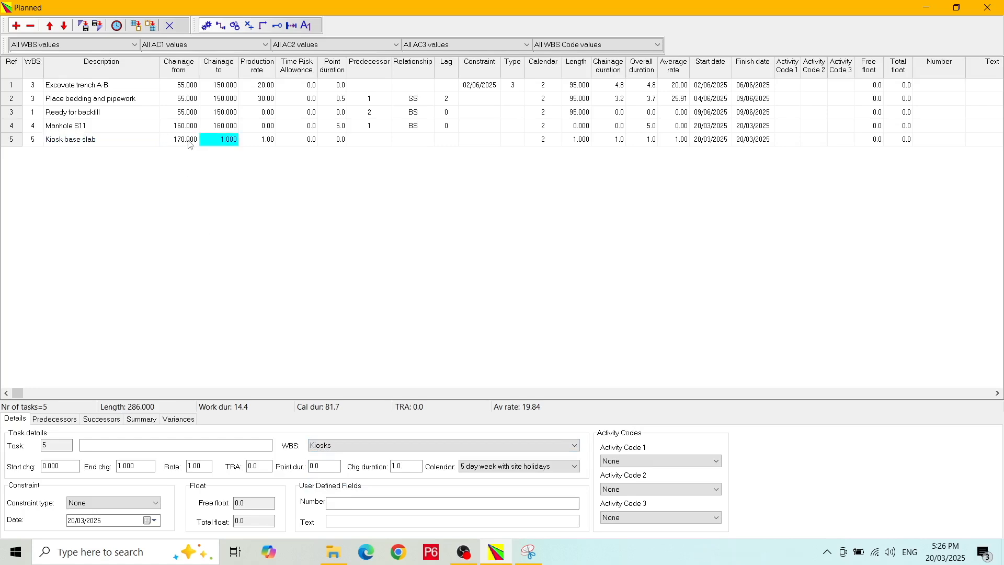
text(175)
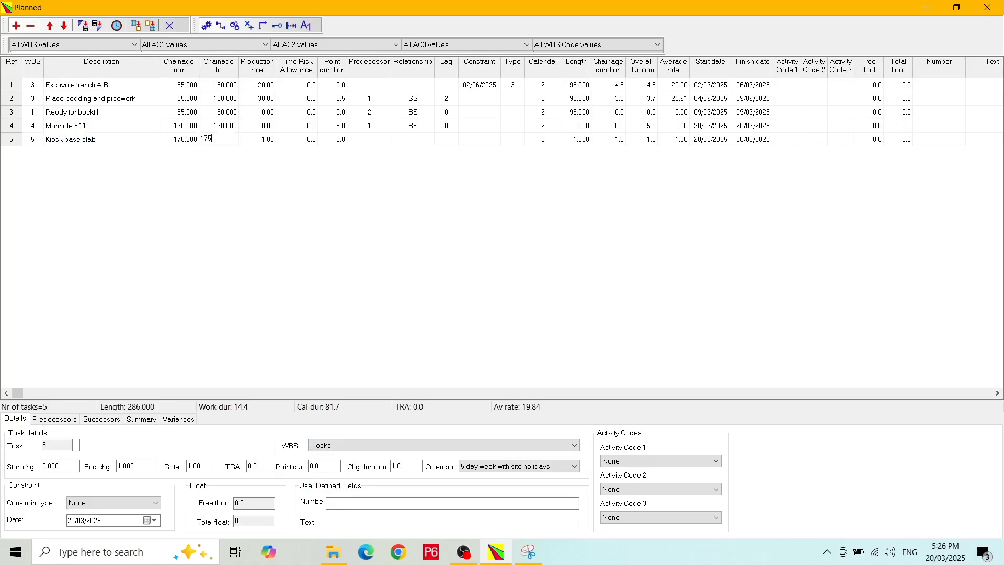
key(Tab)
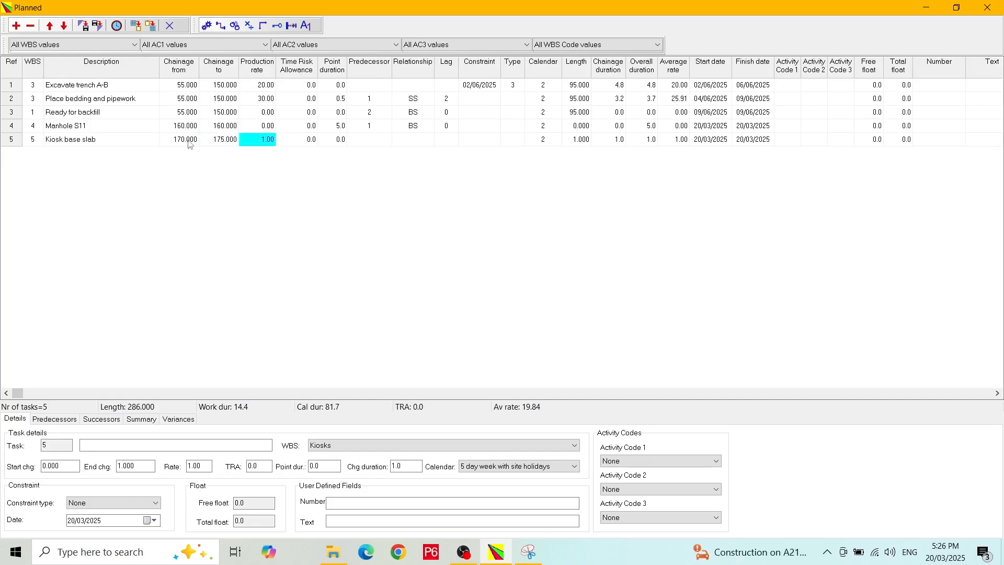
text(0)
key(Tab)
key(Tab)
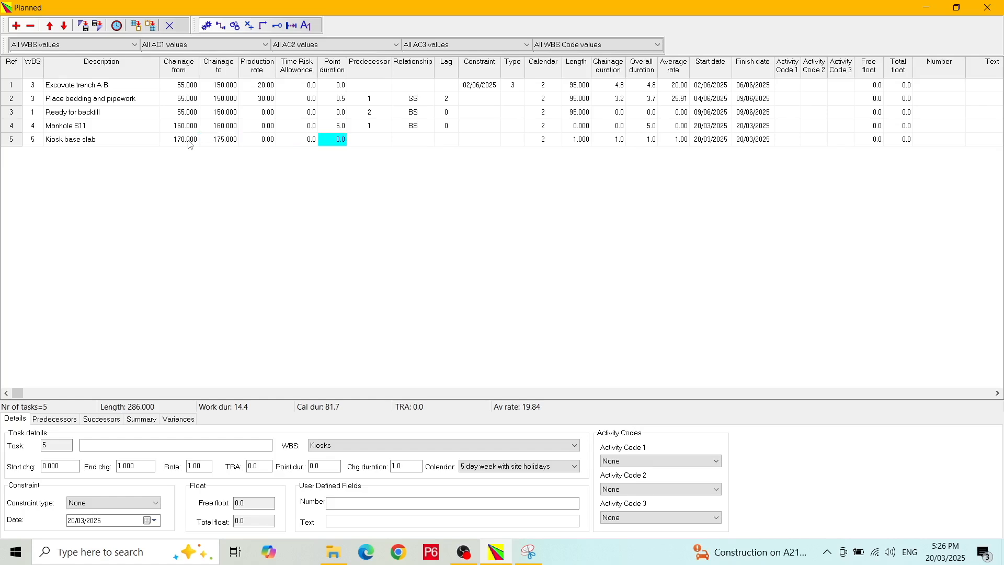
Give the Kiosk base slab task a point duration of 4 and link it to predecessor 2 with an SS relationship
text(4)
key(Tab)
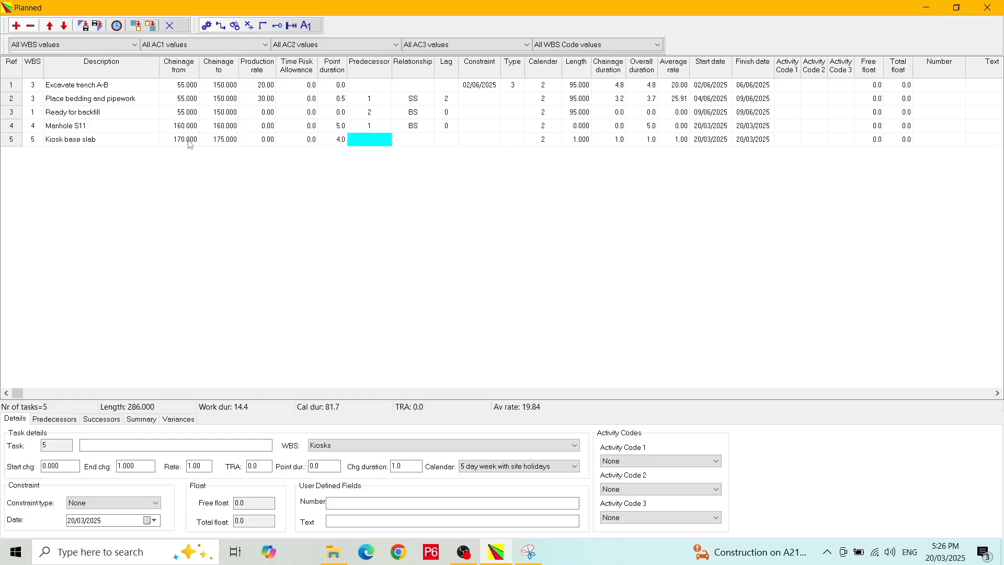
text(2)
key(Tab)
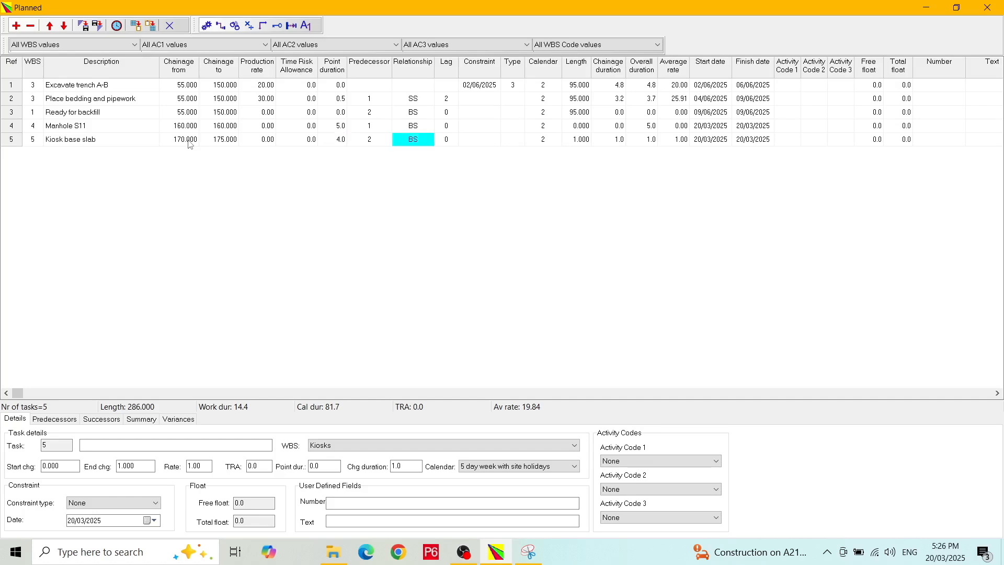
text(SS)
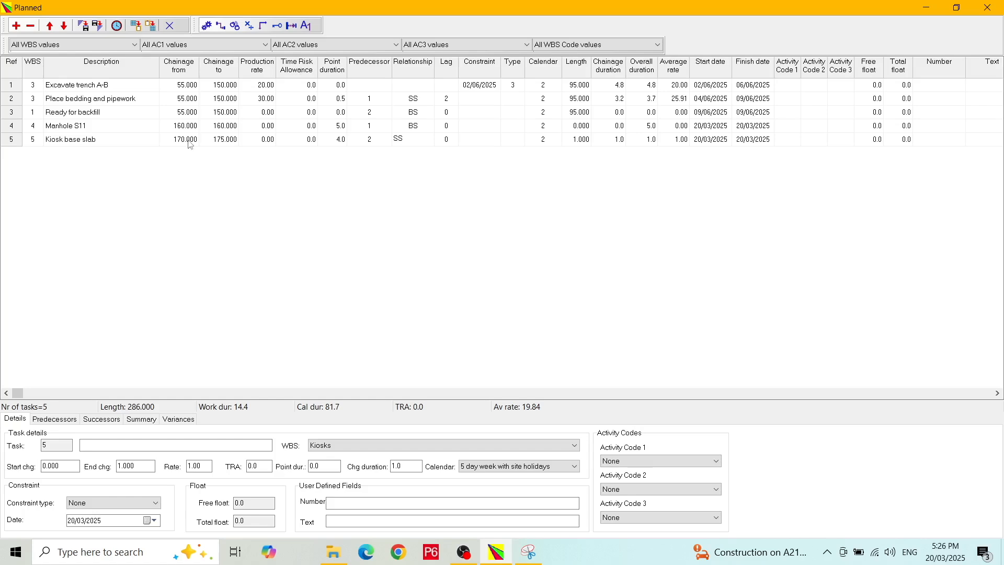
key(Return)
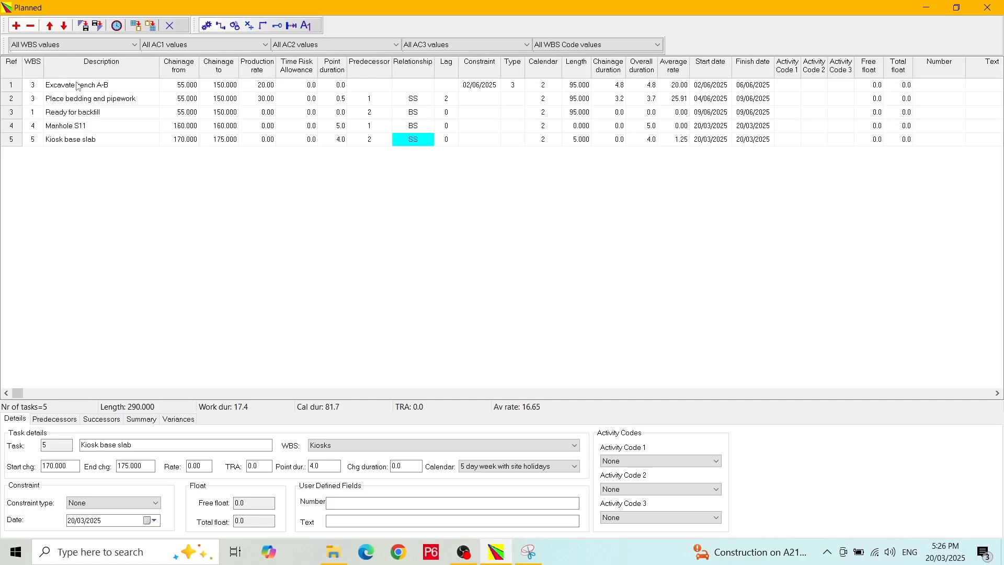
Add a sixth task described as "Take down gate" and assign it to the Preconstruction Works WBS
click(16, 26)
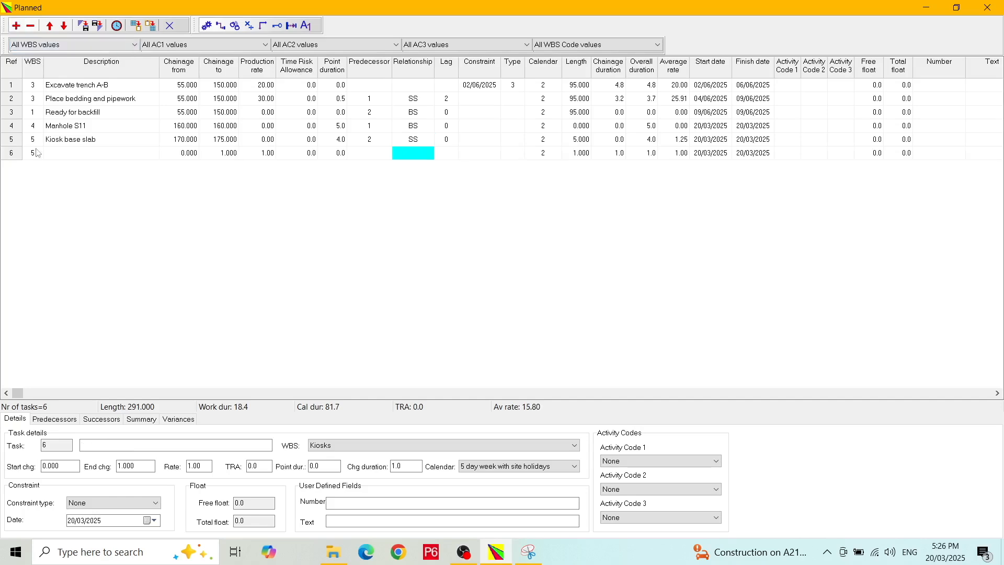
click(74, 153)
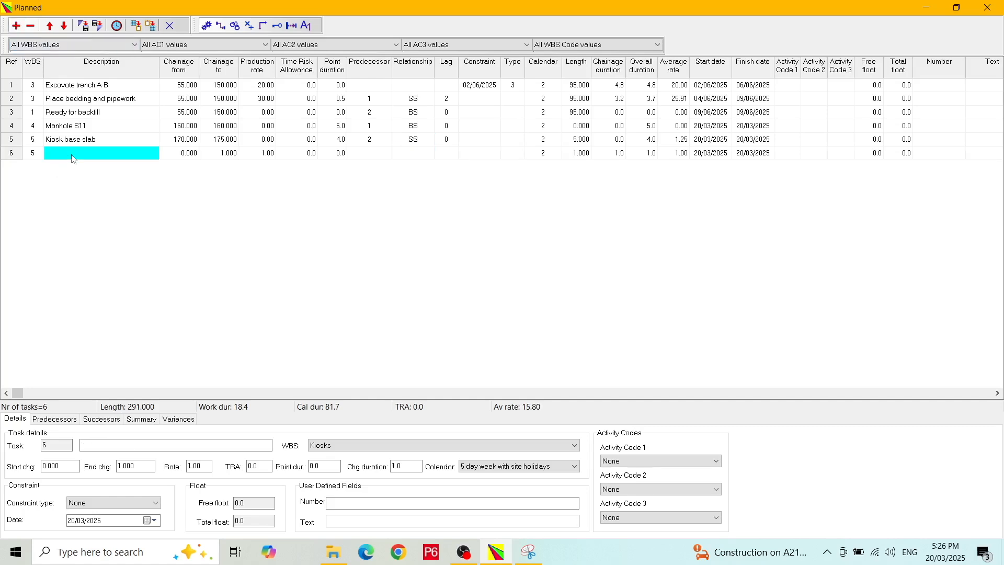
text(Take down gate)
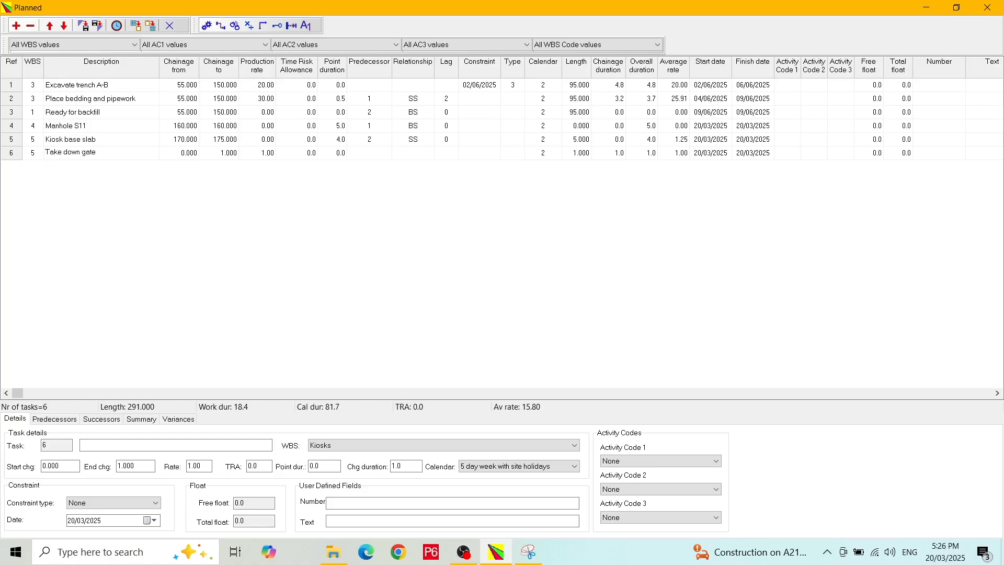
click(344, 449)
click(345, 465)
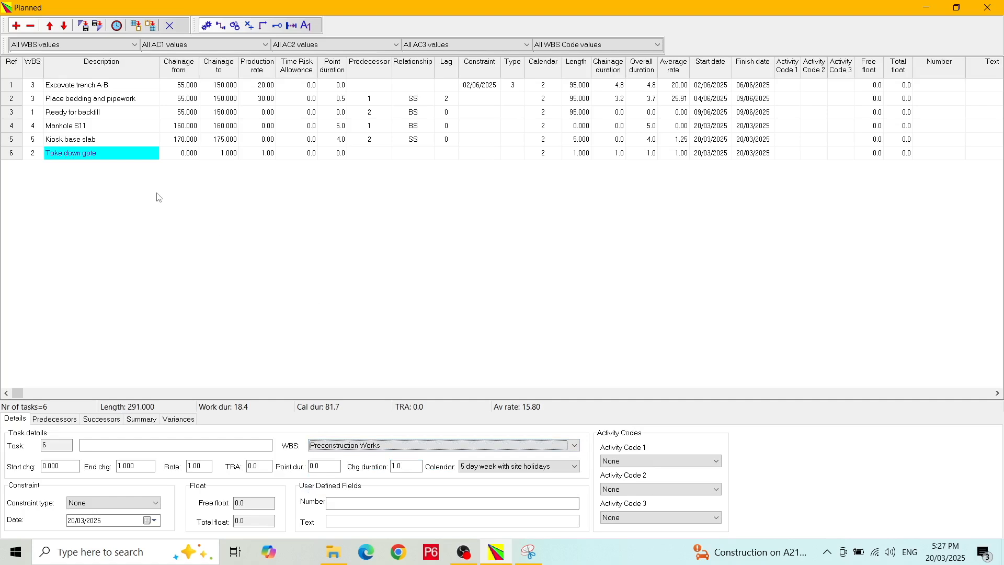
Set both chainages of the Take down gate task to 105 and its production rate to 0
click(193, 155)
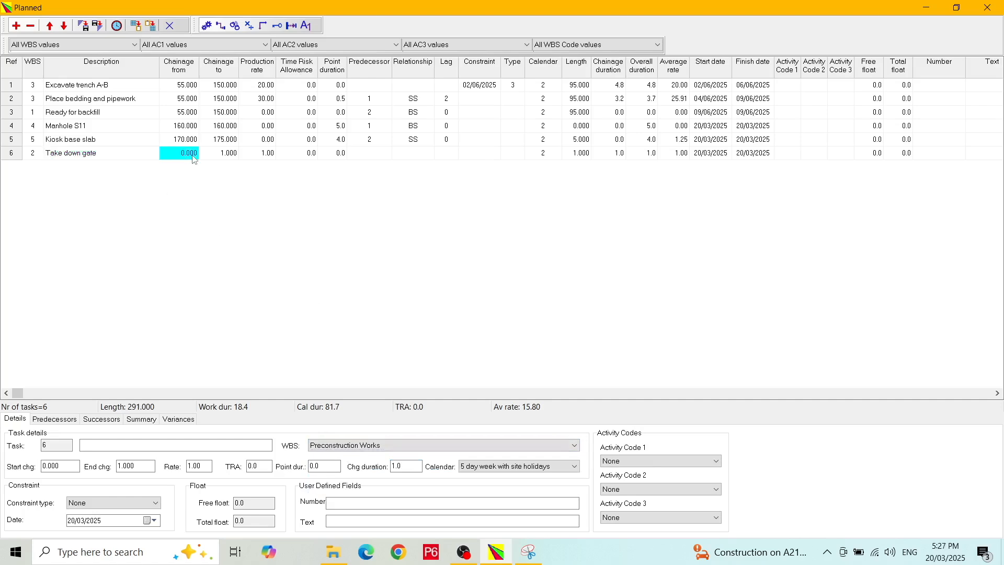
text(105)
key(Tab)
text(105)
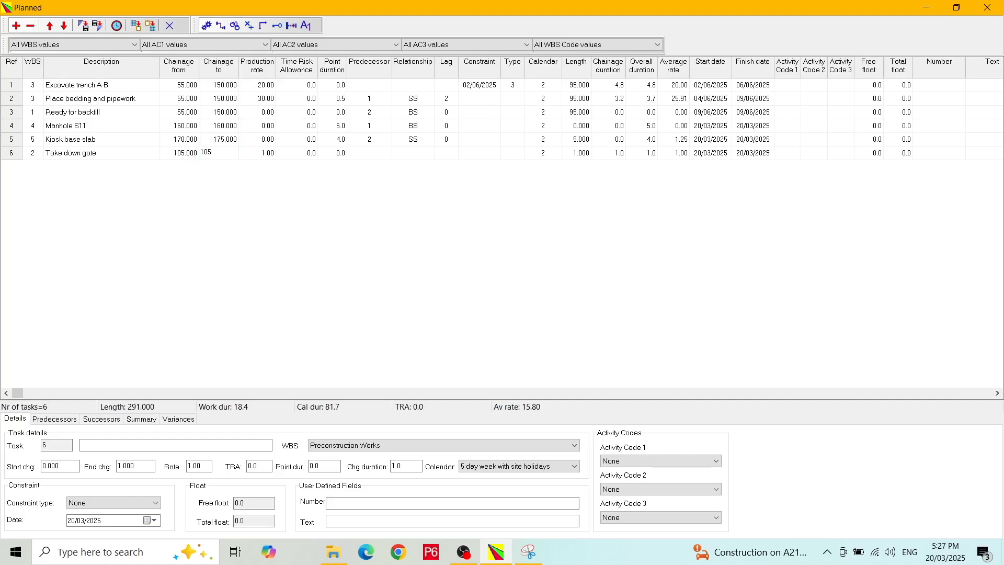
key(Tab)
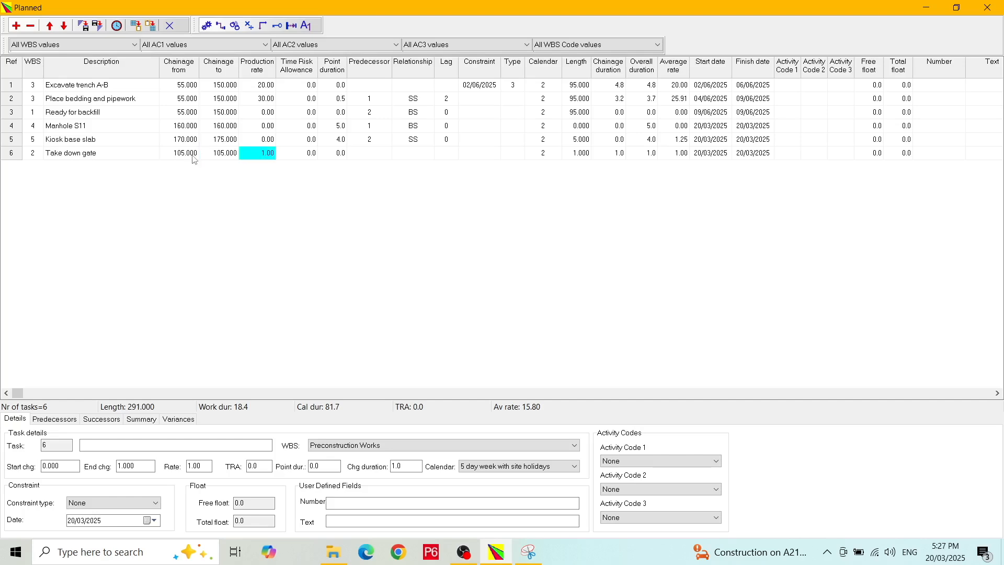
text(0)
key(Tab)
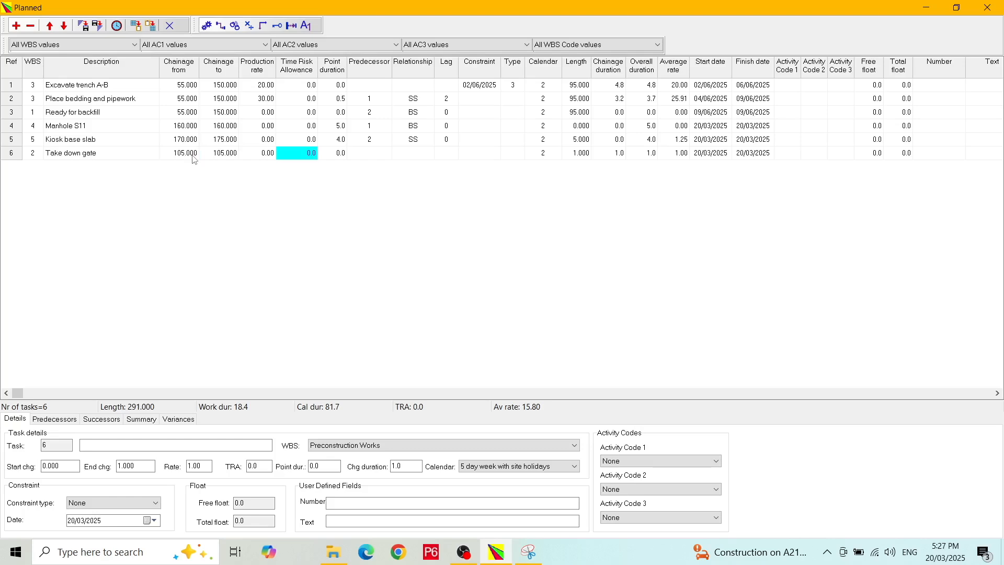
Link the Take down gate task to predecessor 1, the trench excavation, with an SS relationship
key(Tab)
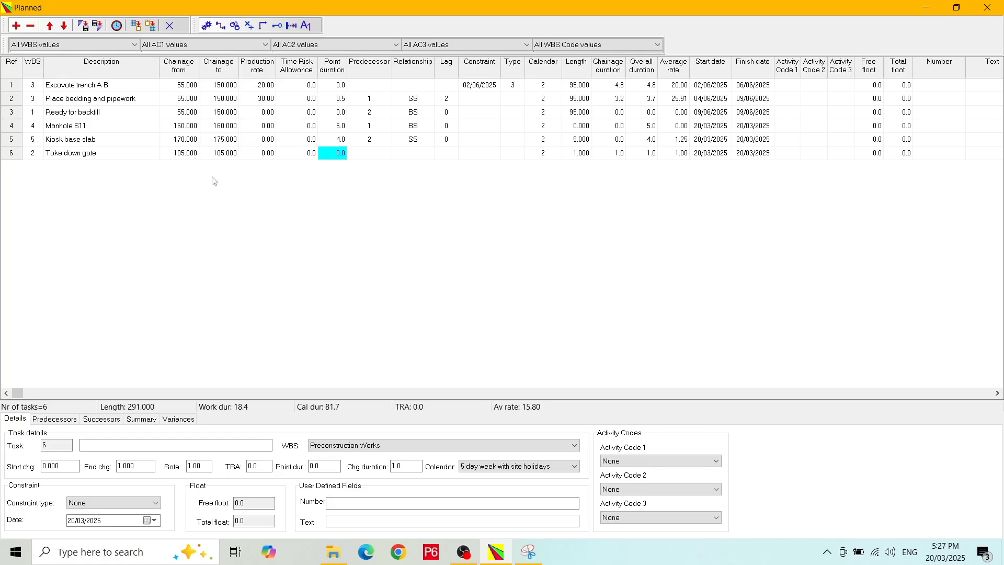
key(Tab)
text(1)
key(Tab)
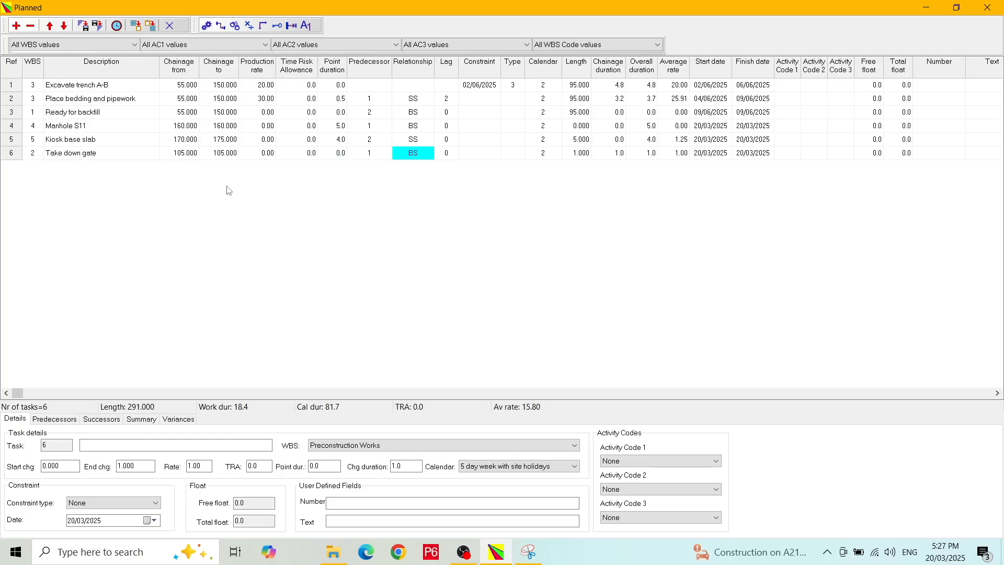
text(SS)
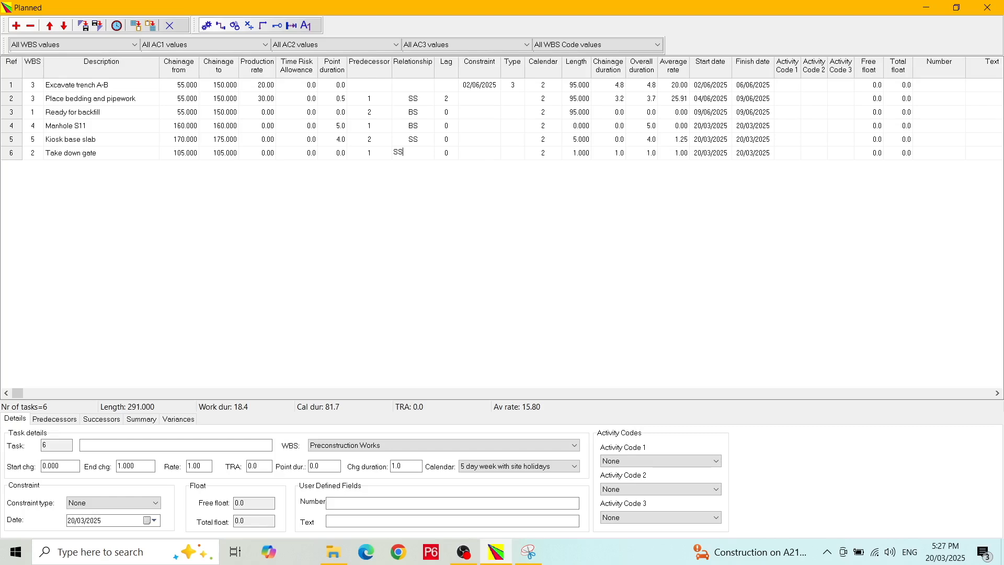
key(Return)
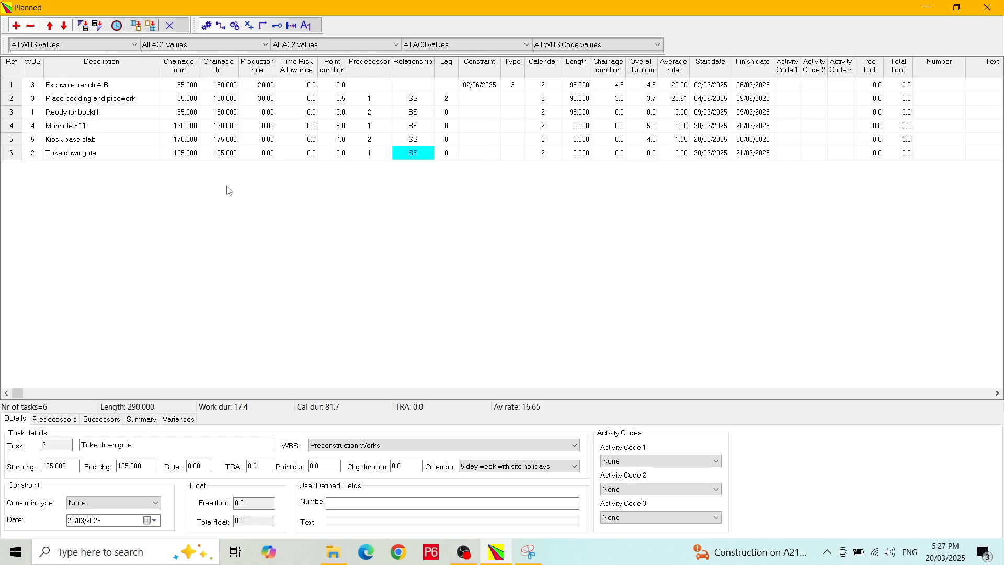
Reschedule the planned tasks and close the Planned form to return to the time chainage diagram
click(116, 26)
click(170, 26)
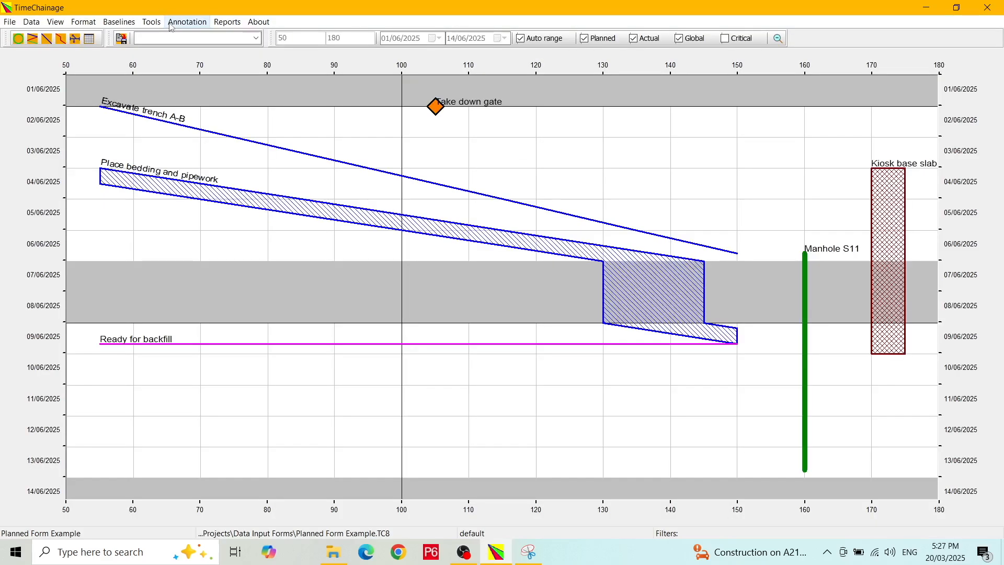